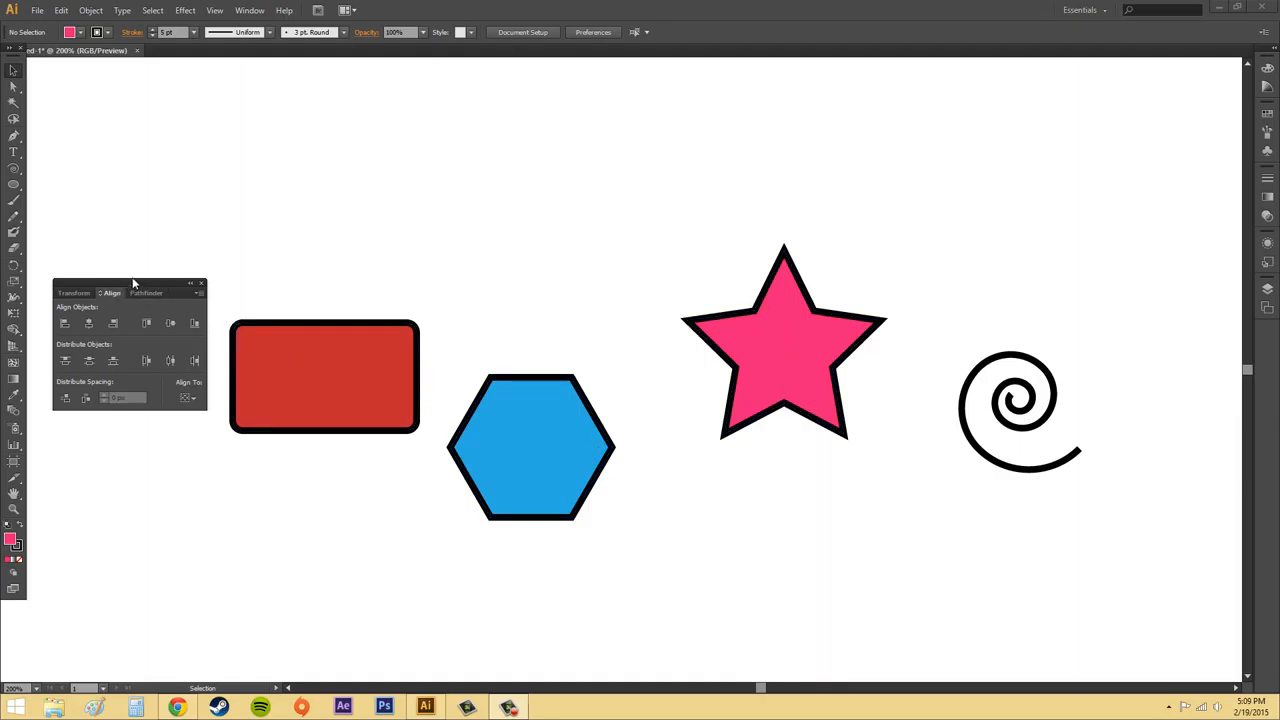
Move the floating Align panel up, clear of the red rectangle.
left_click_drag(133, 283, 141, 173)
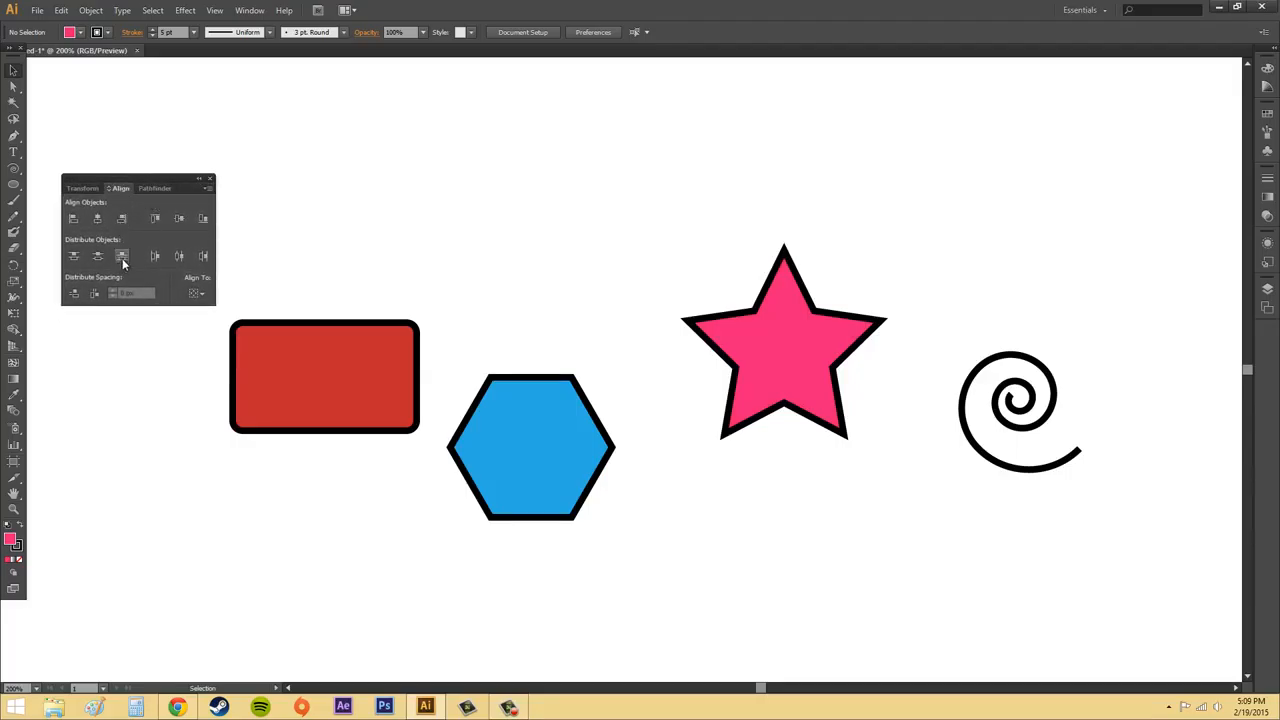
left_click(247, 12)
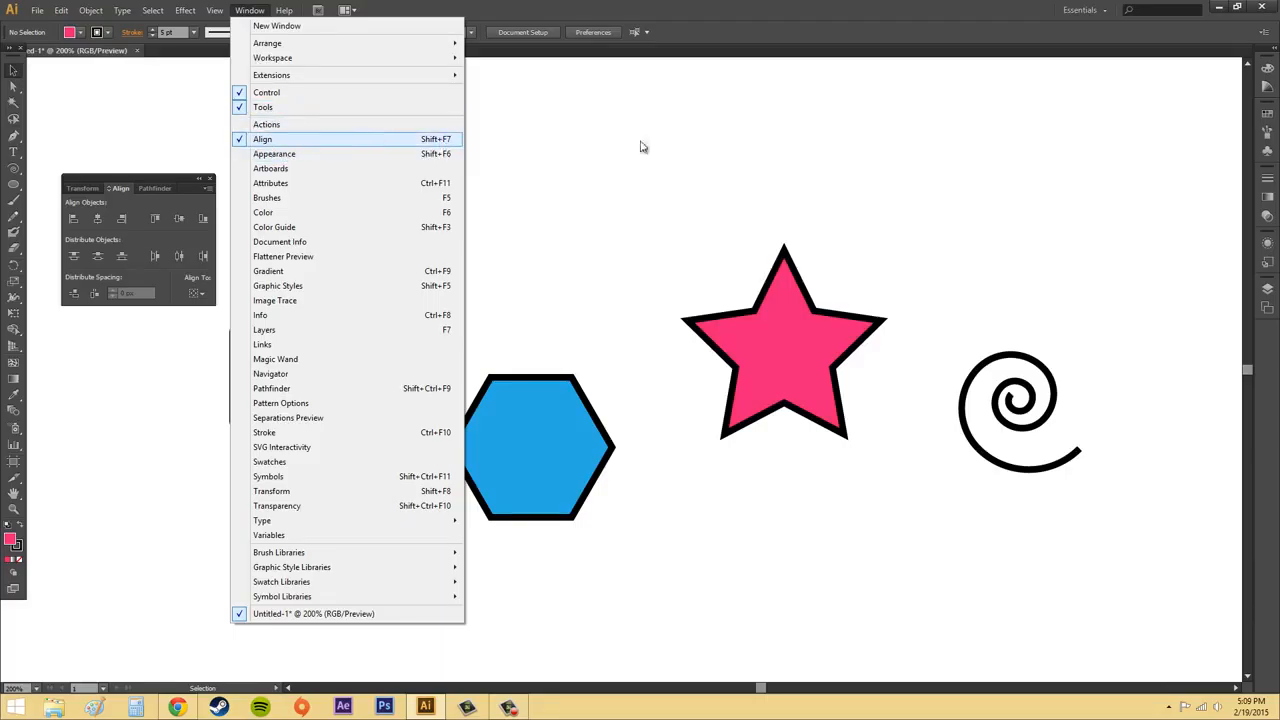
left_click(676, 138)
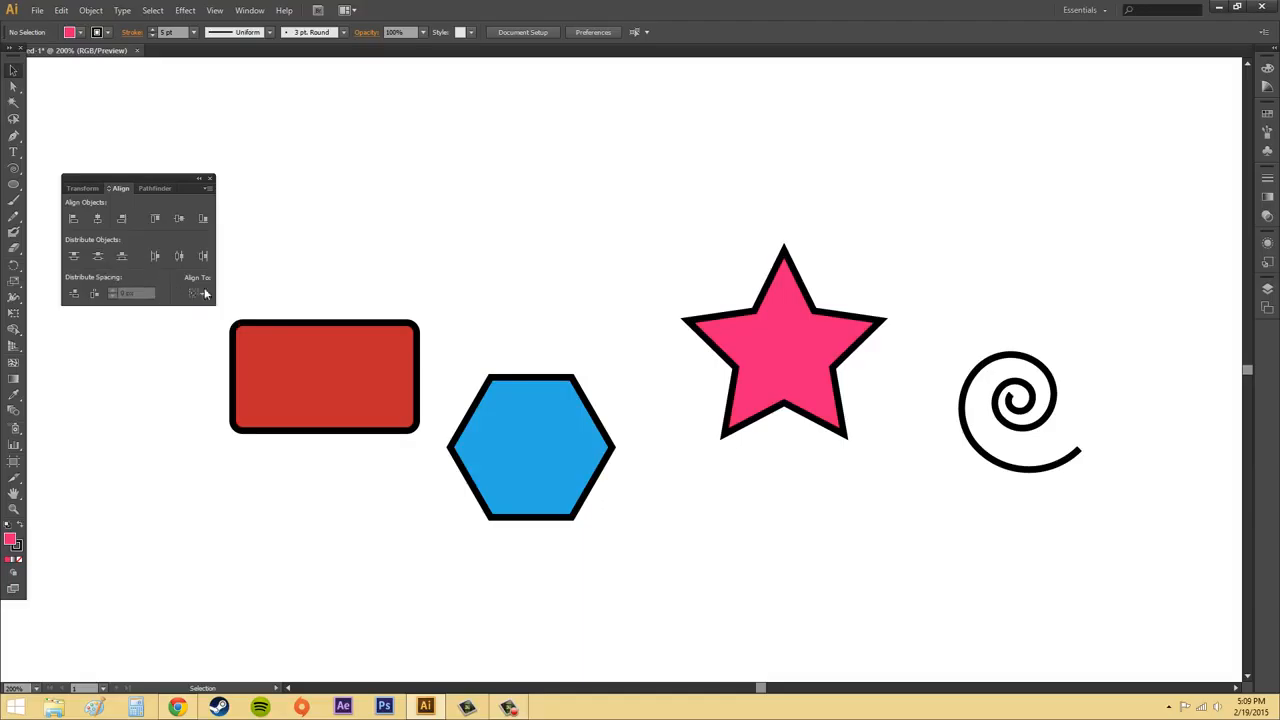
left_click(200, 179)
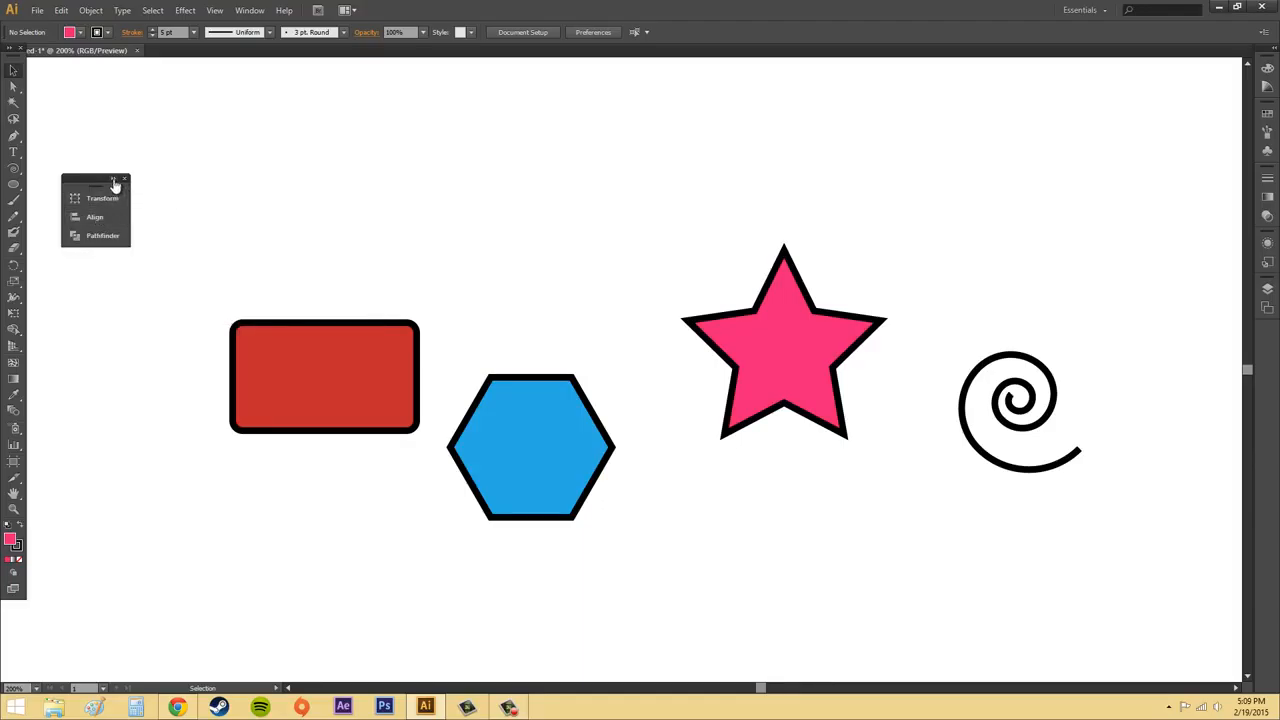
left_click(114, 180)
Hide the extra Align options and turn off Use Preview Bounds.
left_click(207, 189)
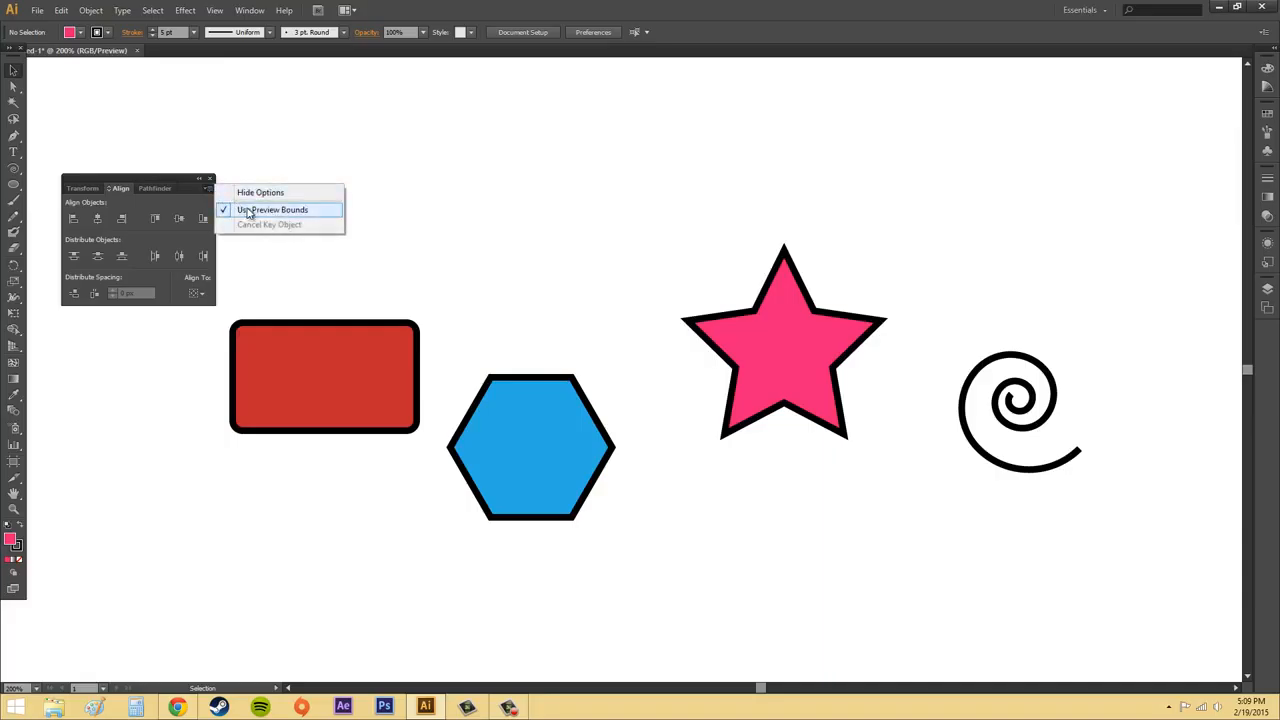
left_click(244, 194)
left_click(208, 189)
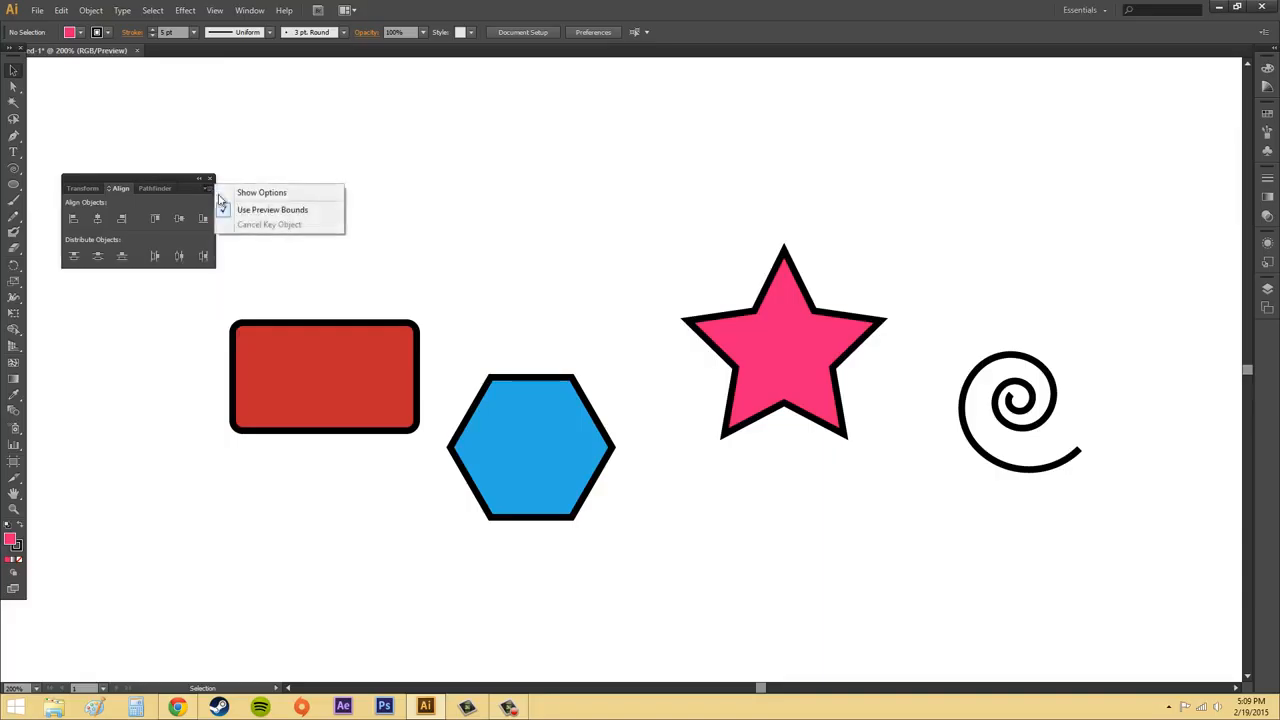
left_click(254, 208)
Turn Use Preview Bounds back on for the alignment commands.
left_click(208, 190)
left_click(200, 211)
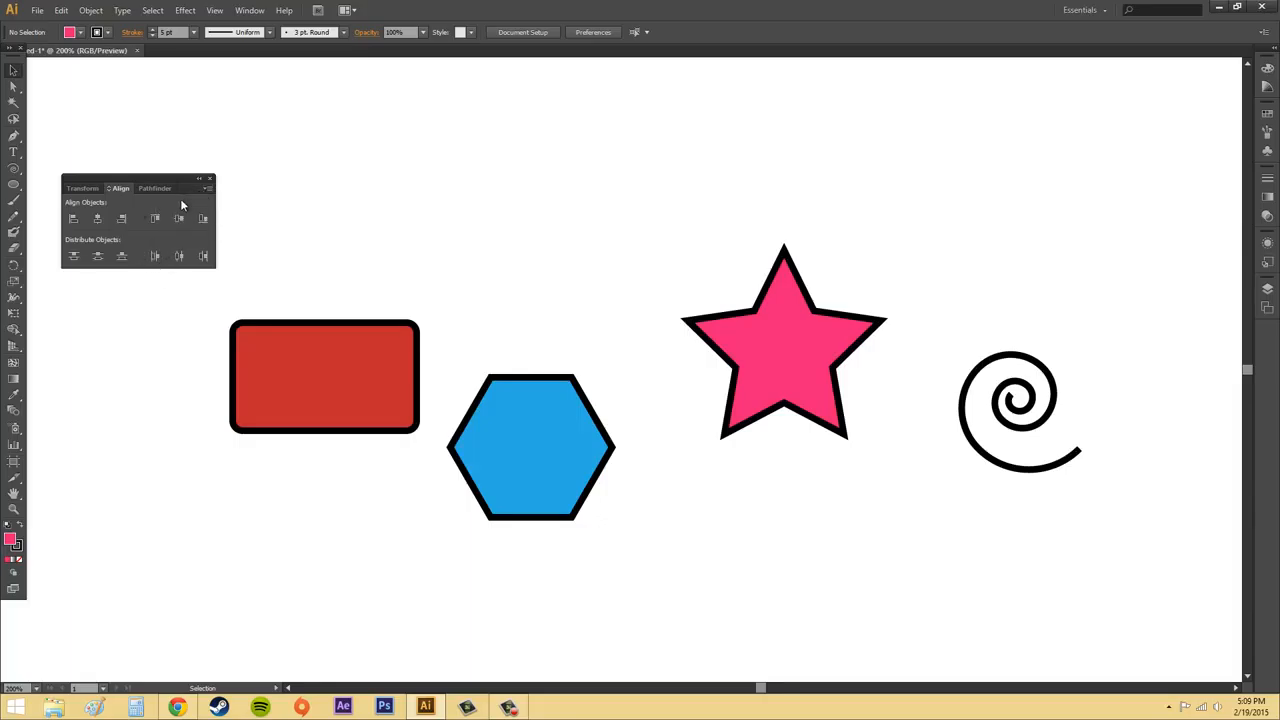
left_click(208, 188)
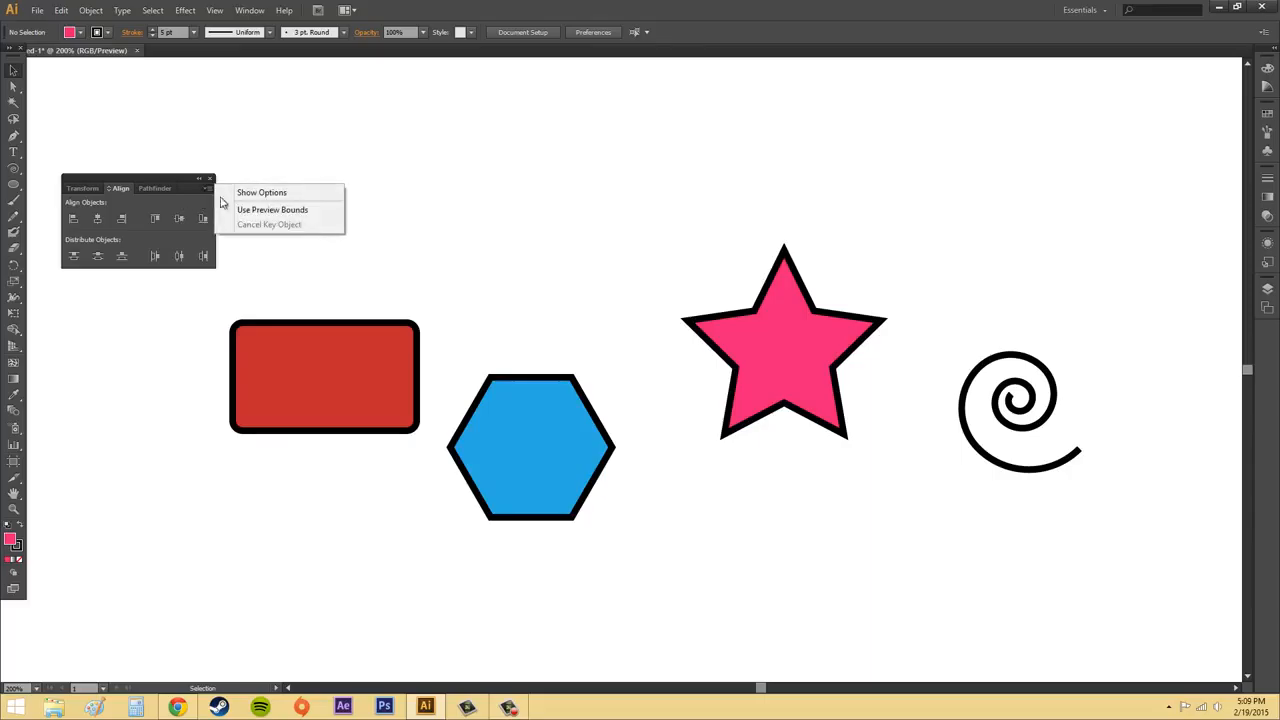
left_click(297, 211)
left_click(205, 189)
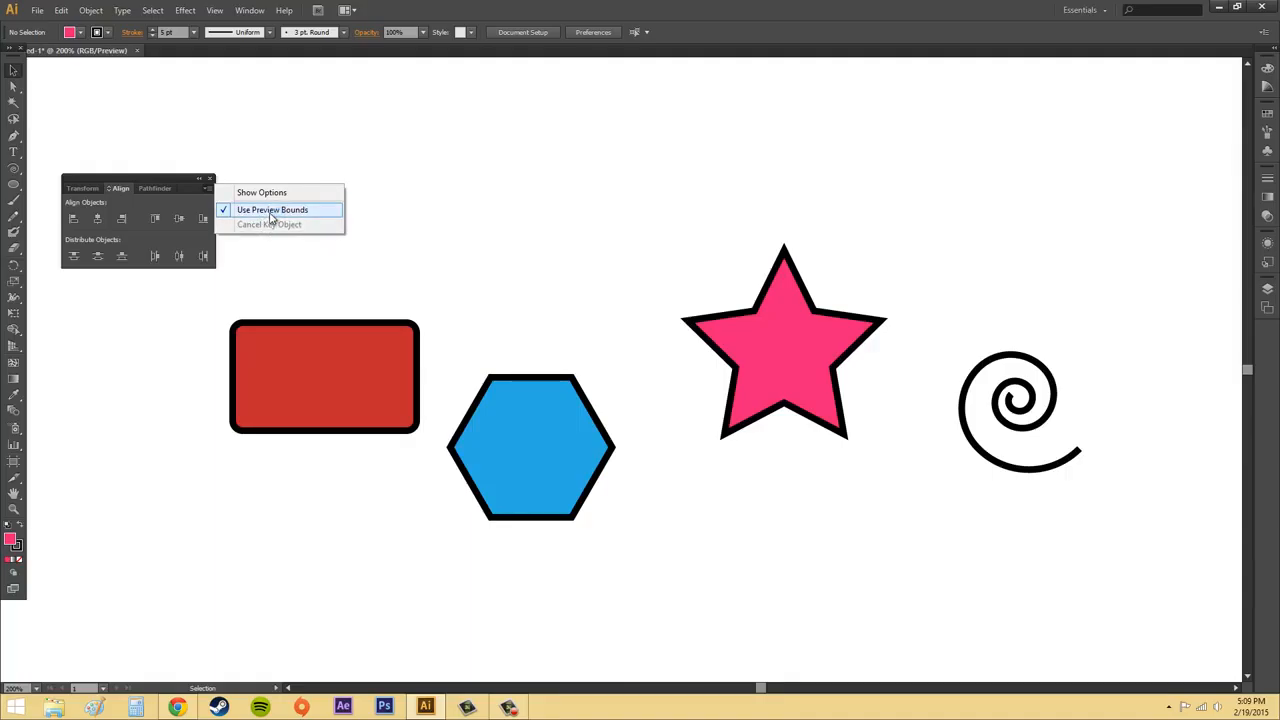
left_click(580, 301)
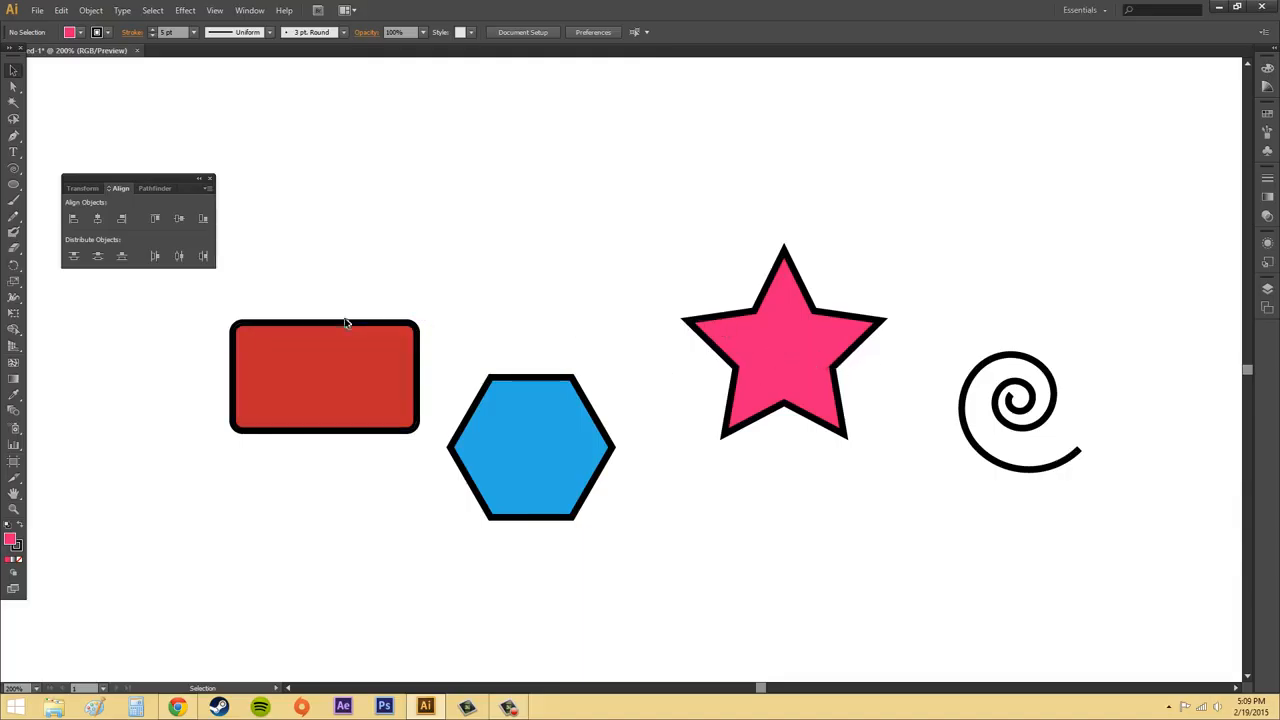
Show the Align options again, including Distribute Spacing and Align To.
left_click(310, 324)
left_click(207, 189)
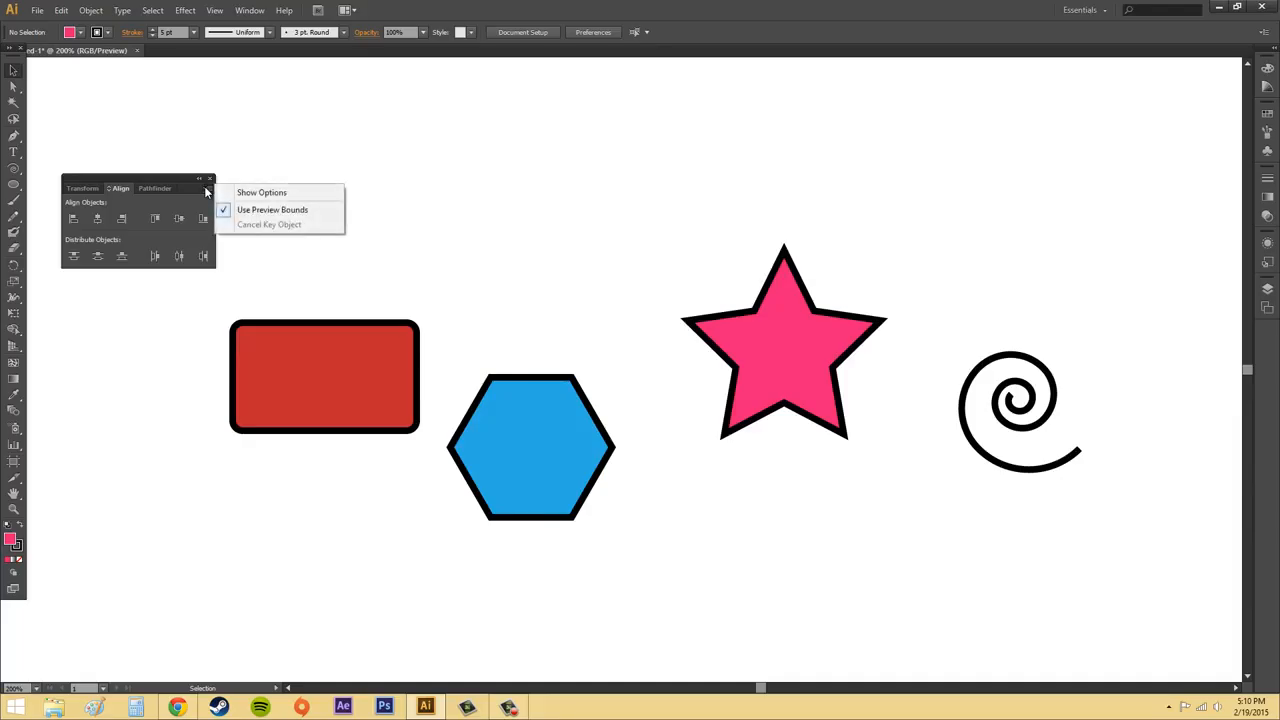
left_click(268, 193)
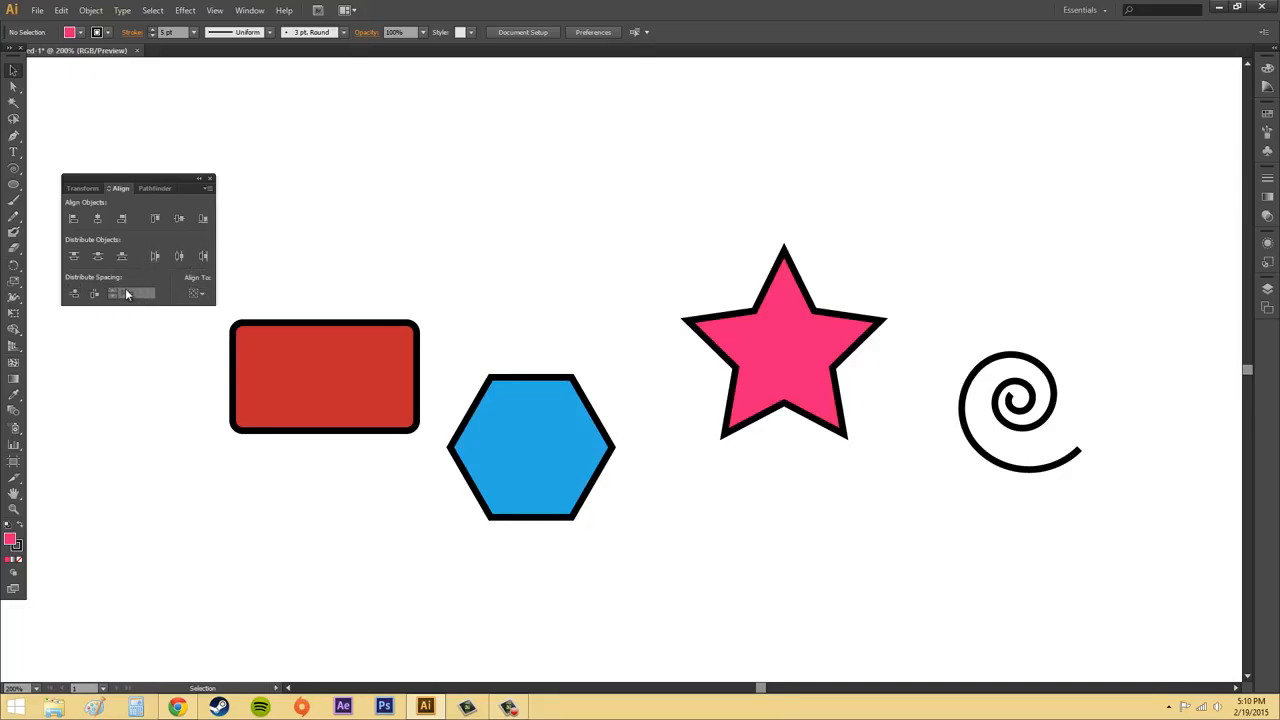
left_click(208, 188)
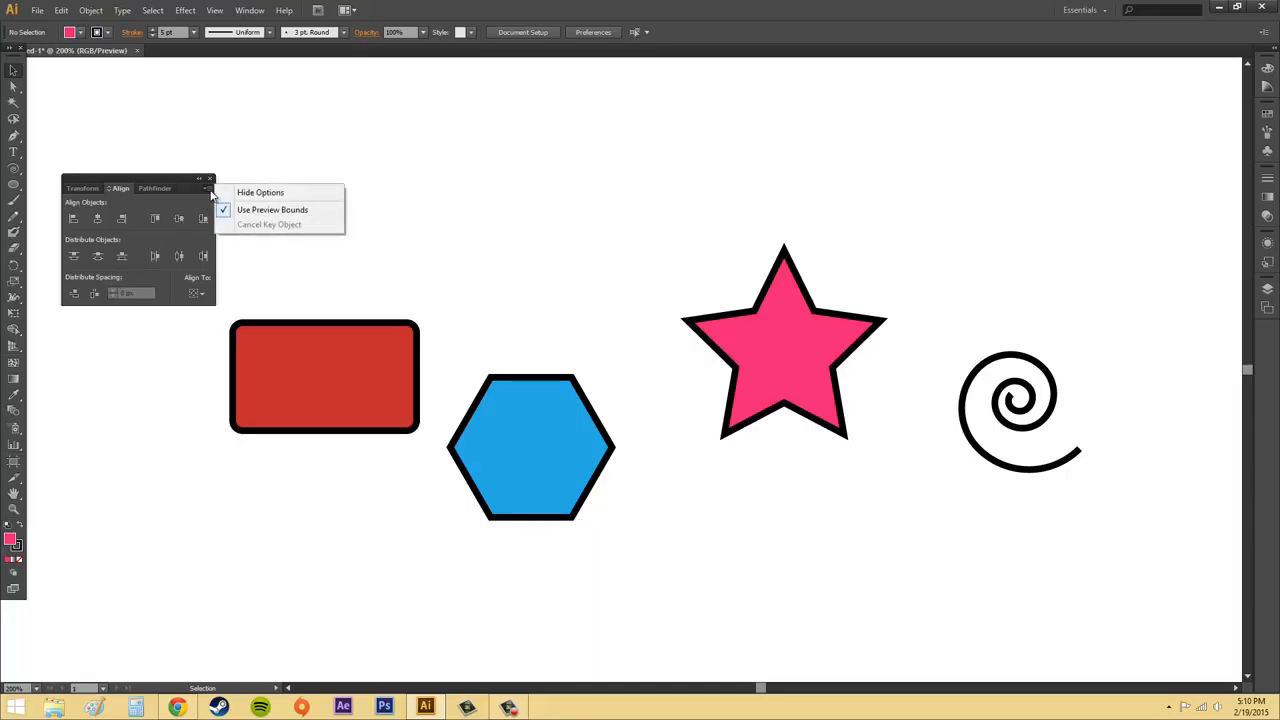
left_click(210, 193)
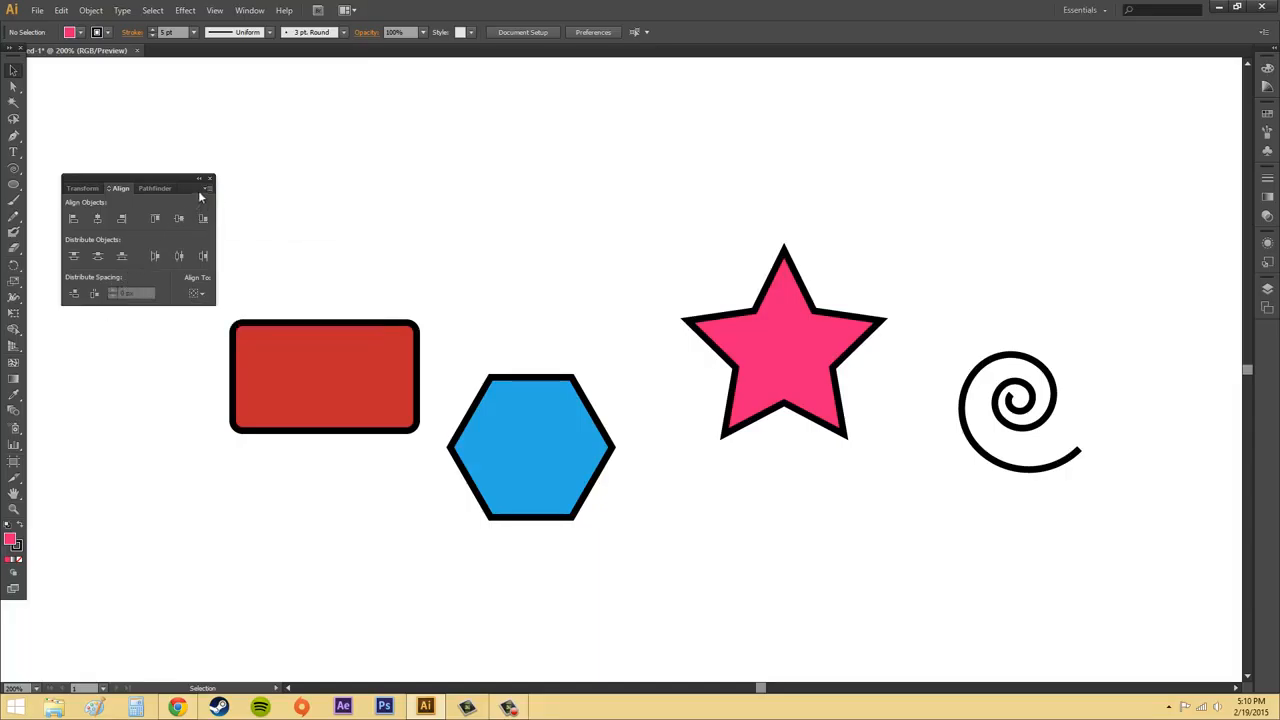
left_click(206, 191)
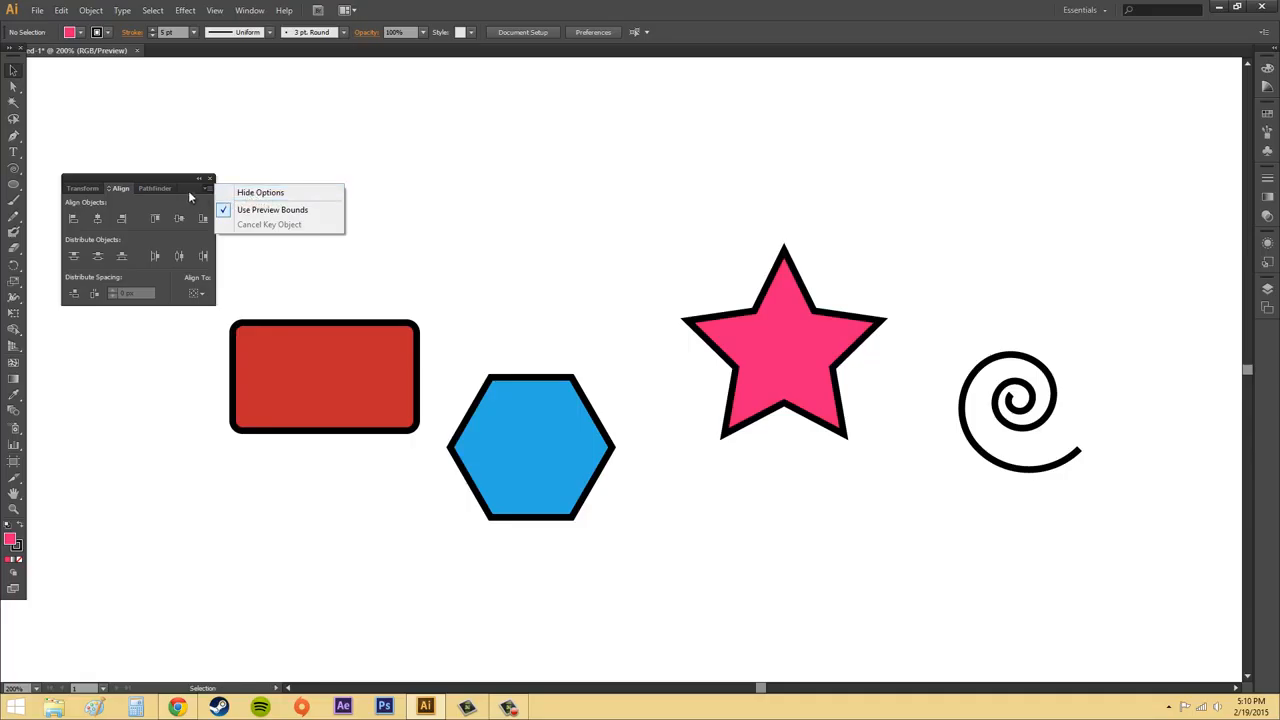
left_click(194, 190)
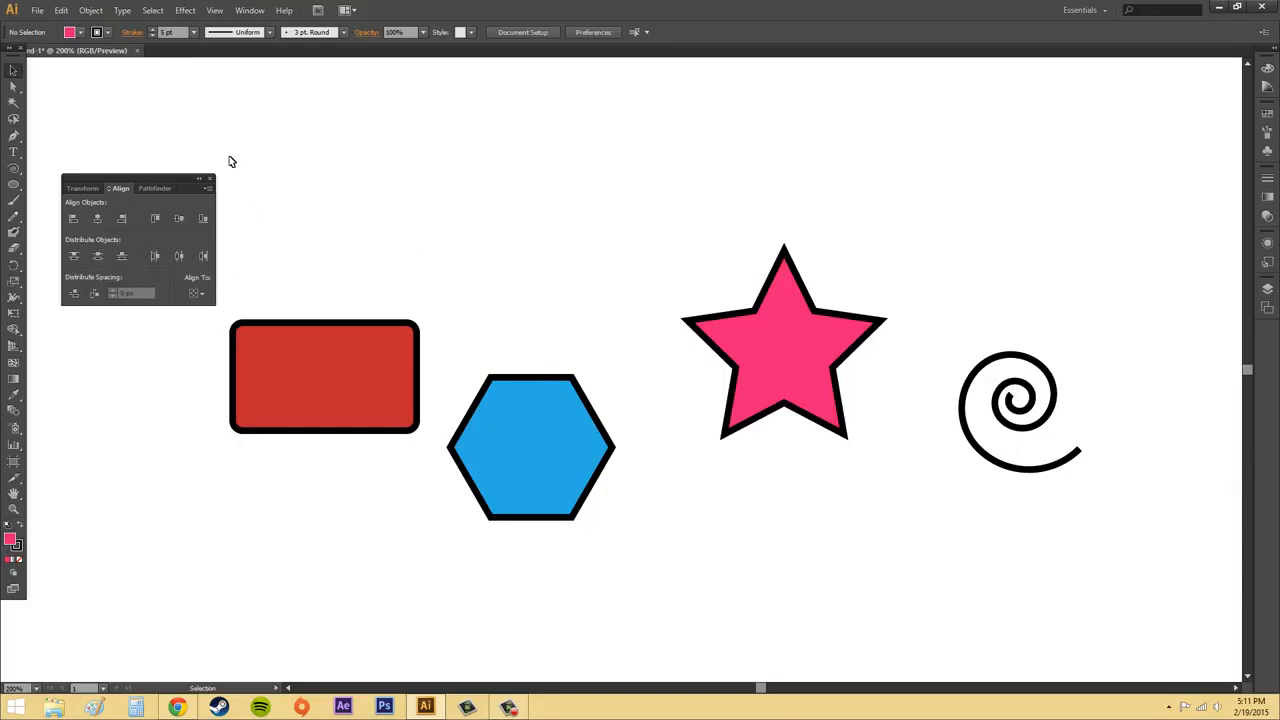
Select all four shapes, try Horizontal Align Center and Vertical Align Center on them, and undo both alignments.
left_click_drag(229, 157, 1133, 607)
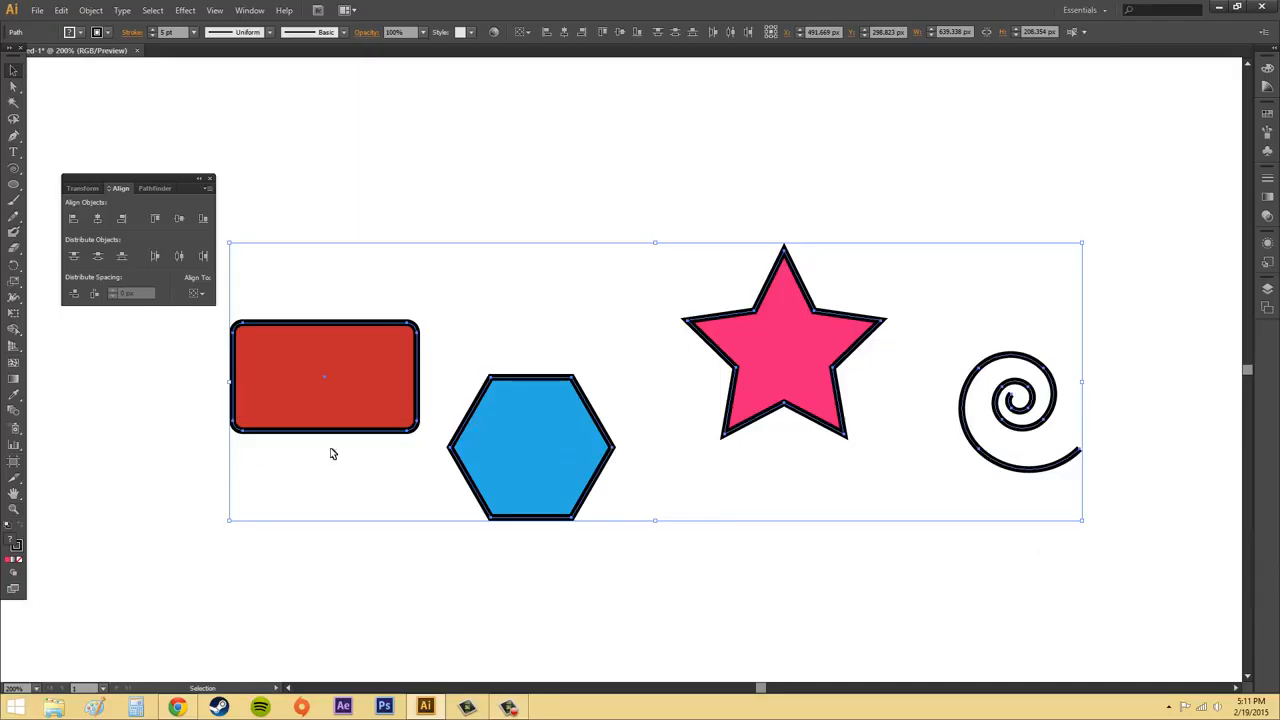
left_click(97, 222)
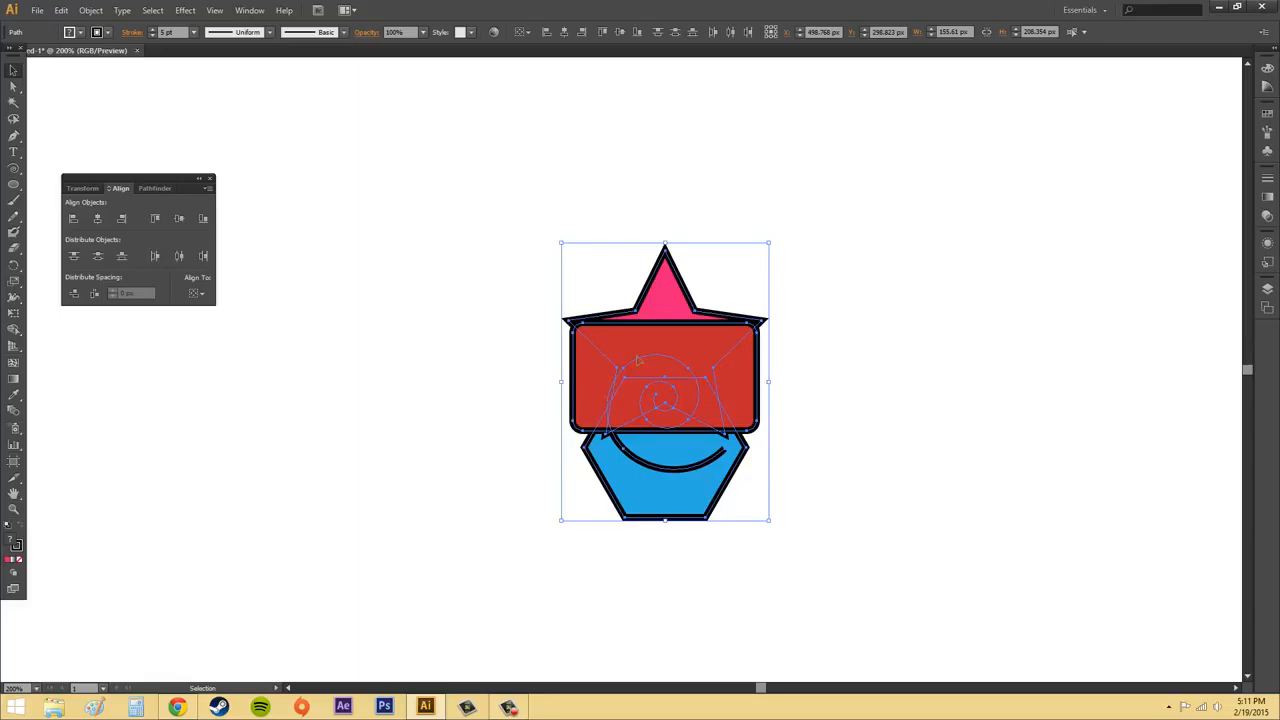
left_click(180, 221)
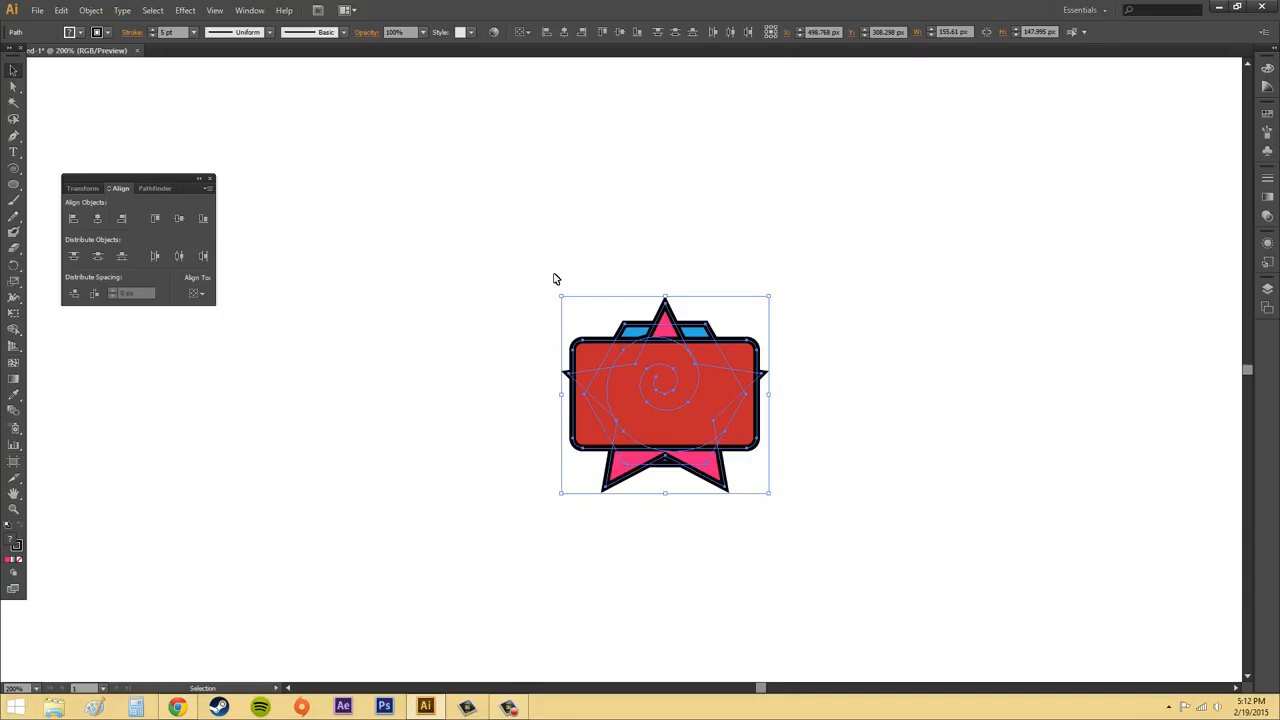
key("ctrl+z")
key("ctrl+z")
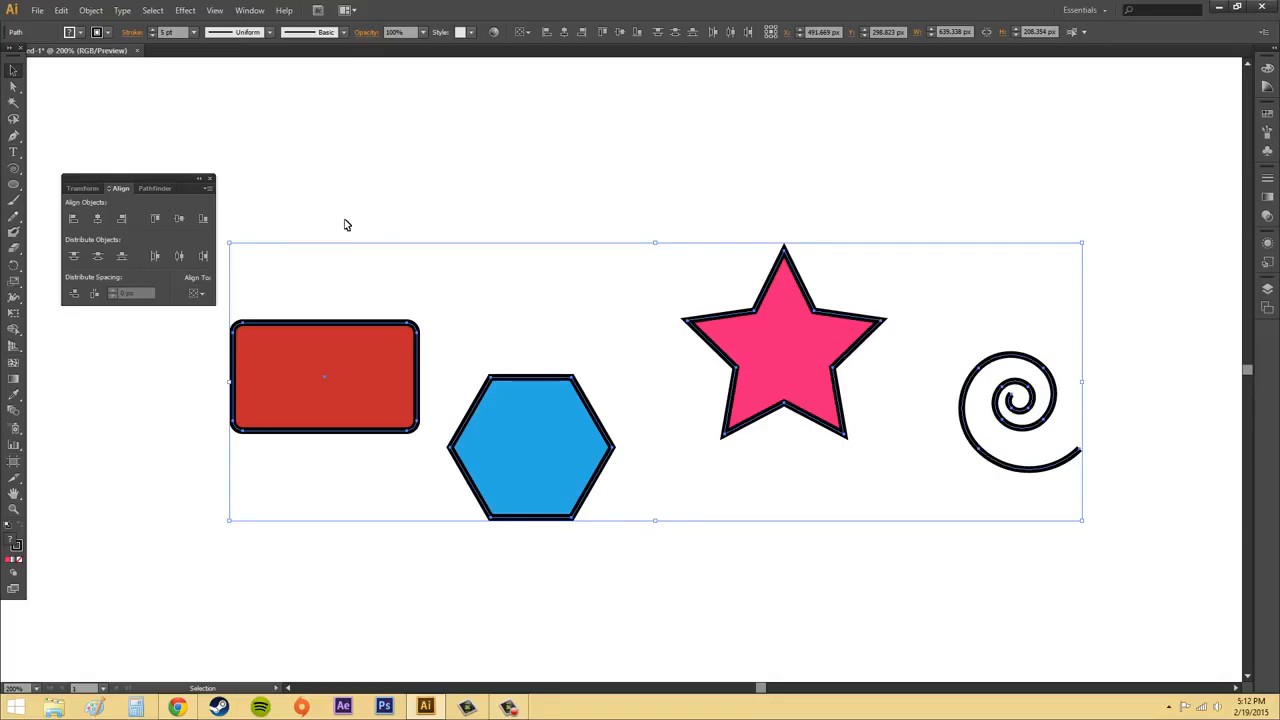
Distribute the four selected shapes by their vertical and horizontal centers, and deselect them.
left_click(97, 257)
left_click(179, 257)
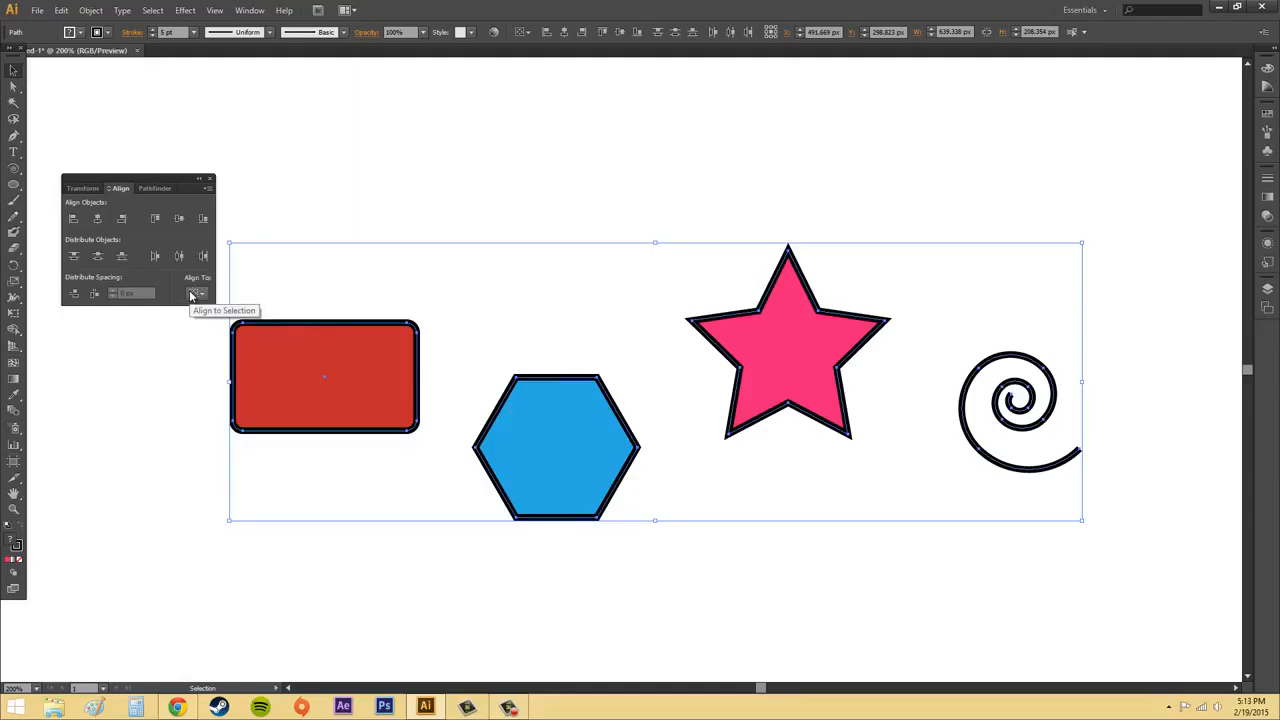
left_click(478, 302)
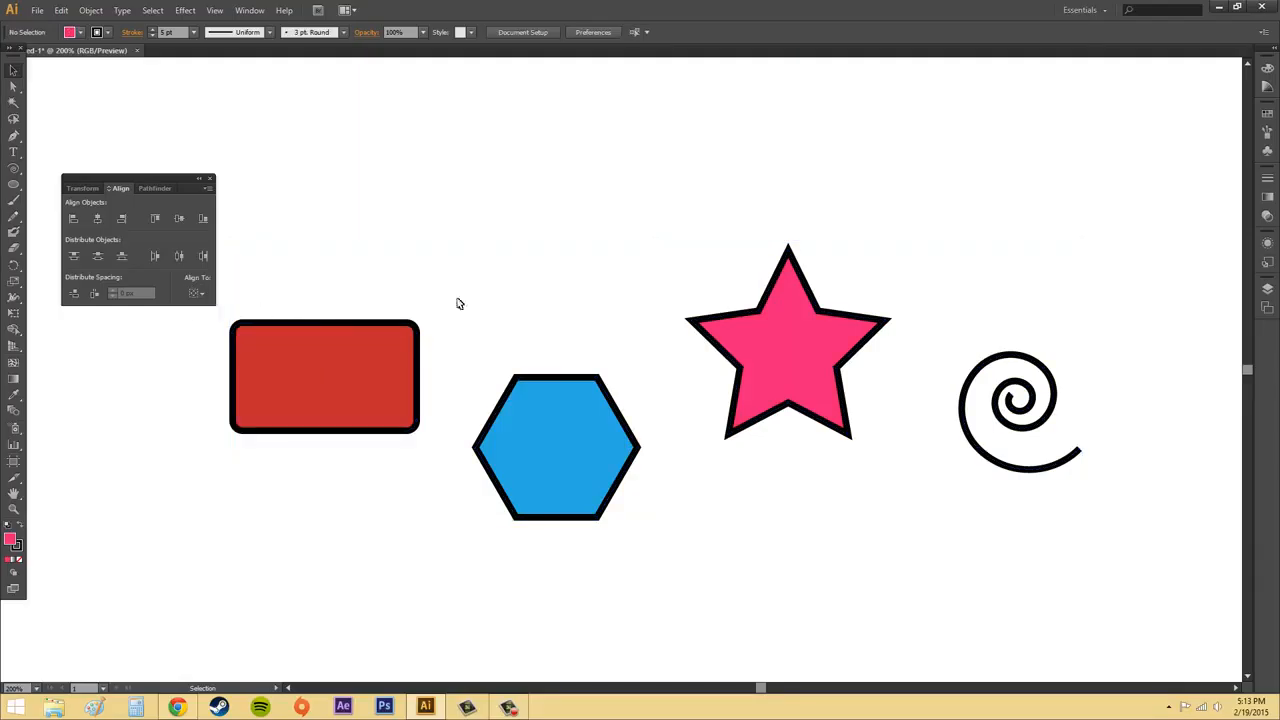
Select the rectangle, hexagon, star and spiral together, with alignment set to Align to Selection.
left_click(197, 294)
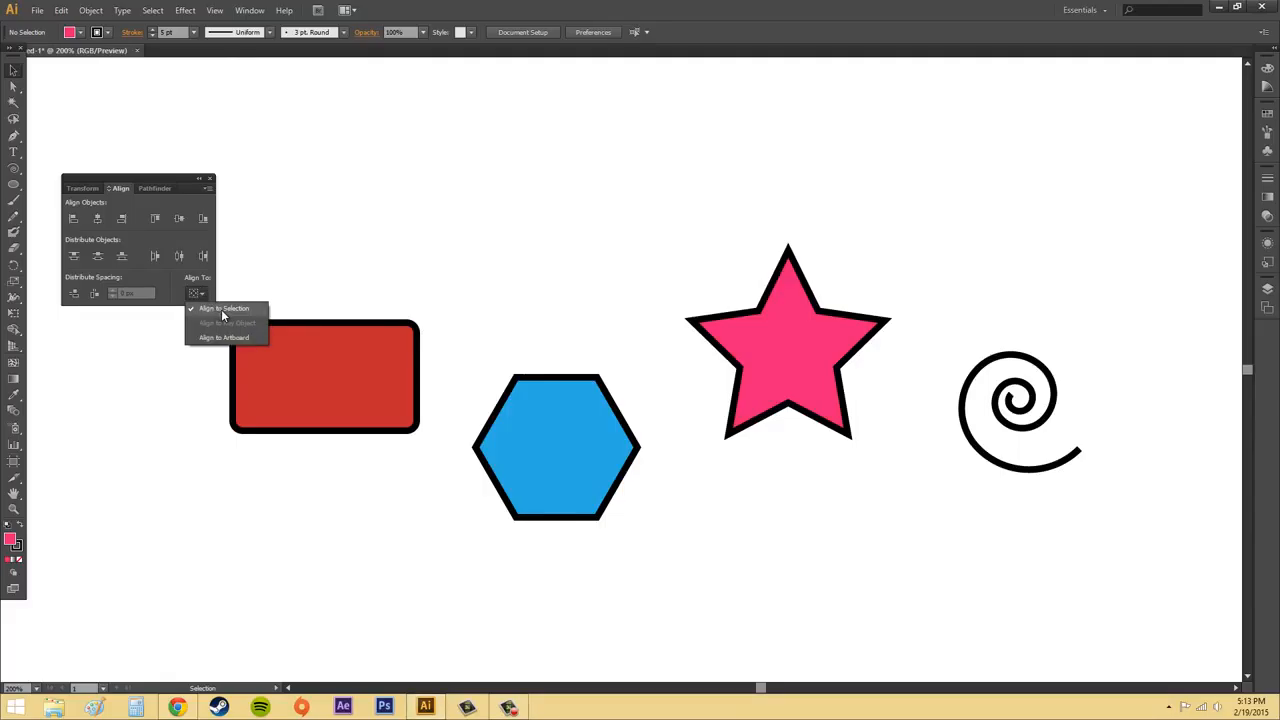
left_click(222, 314)
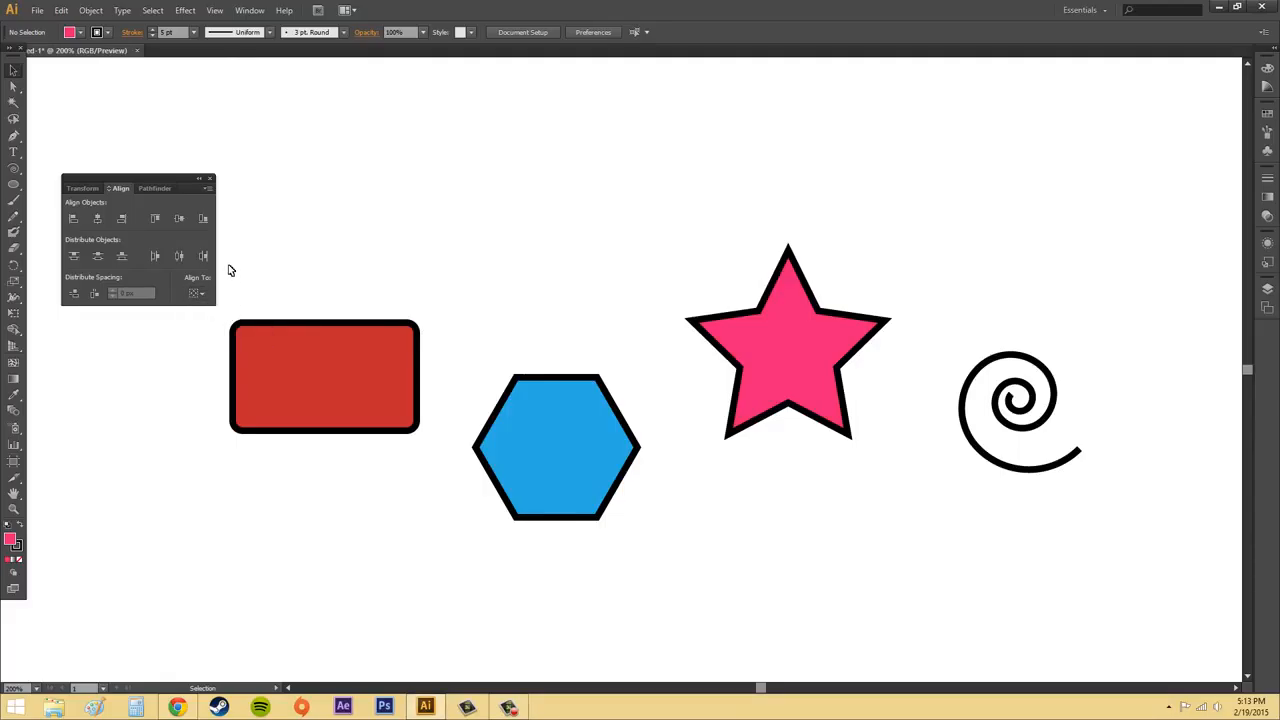
left_click(548, 414)
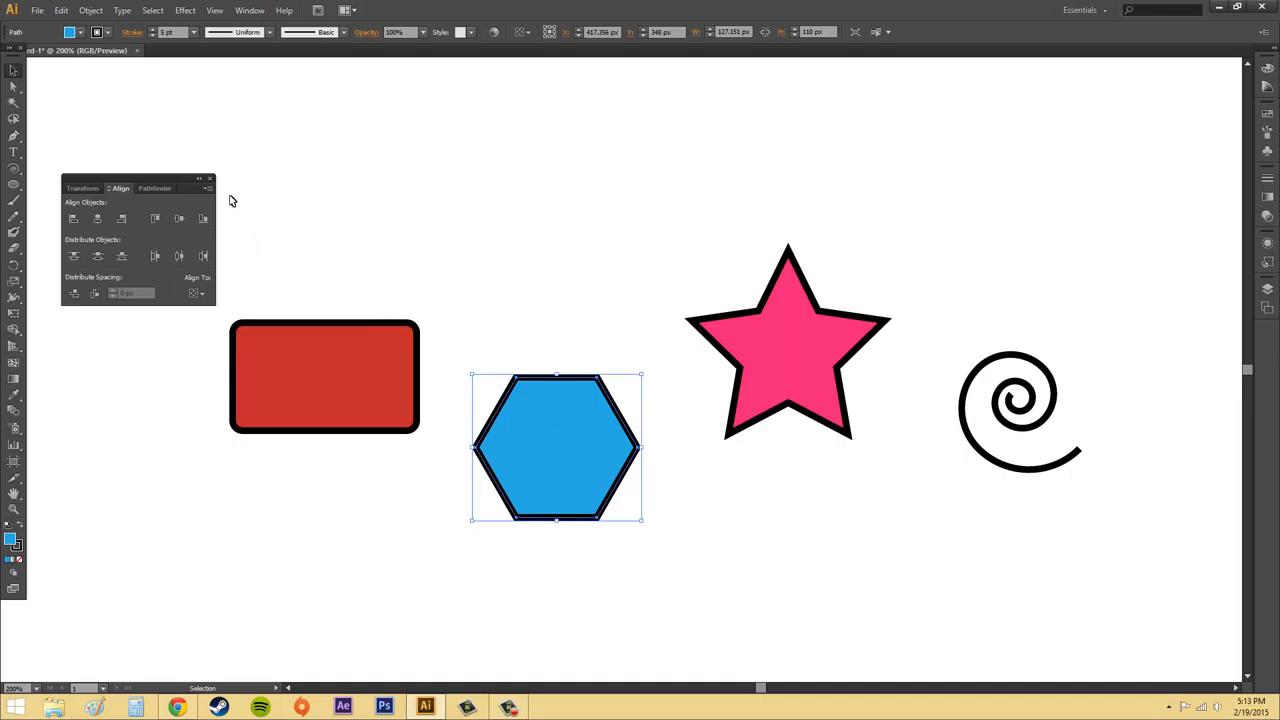
left_click_drag(229, 192, 1140, 627)
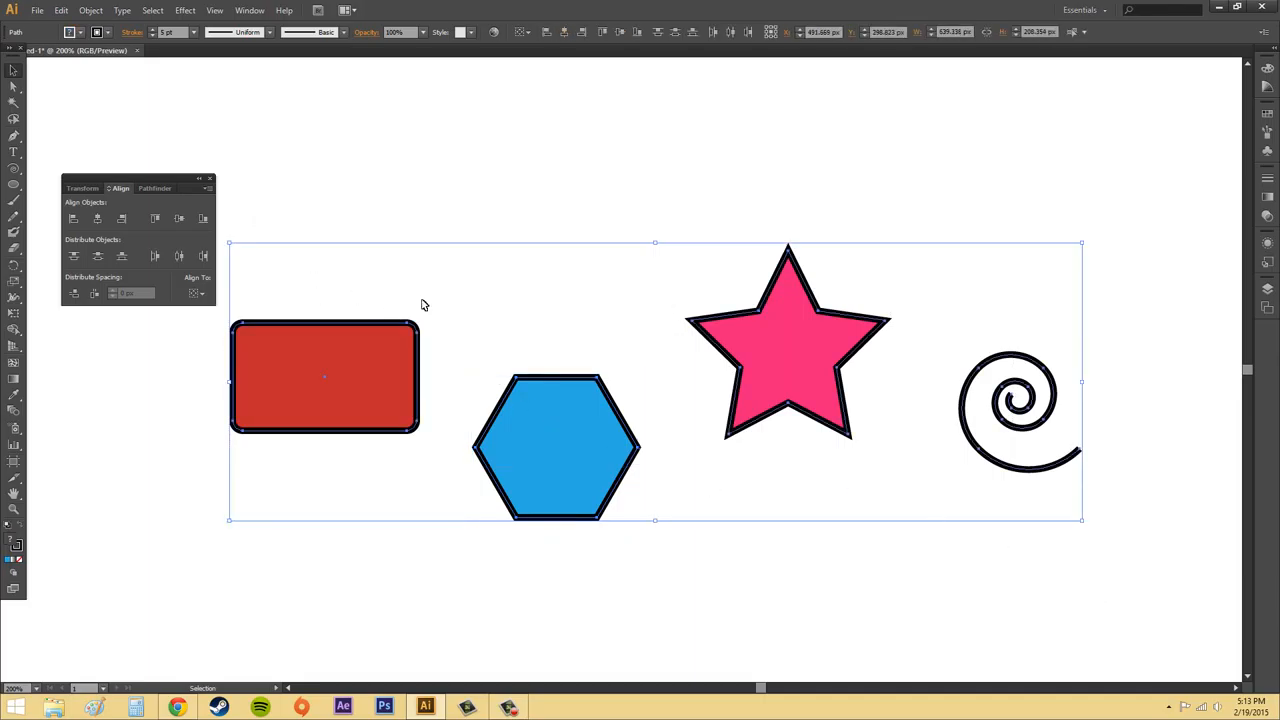
left_click(197, 293)
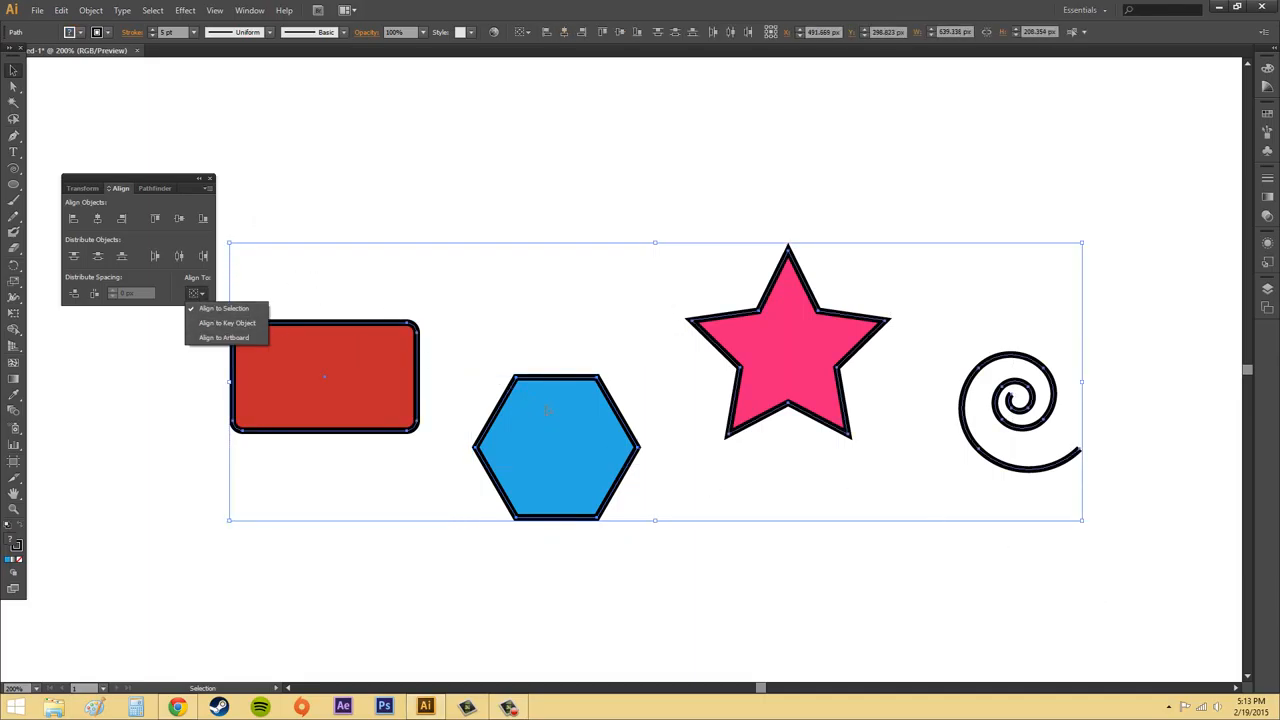
left_click(210, 309)
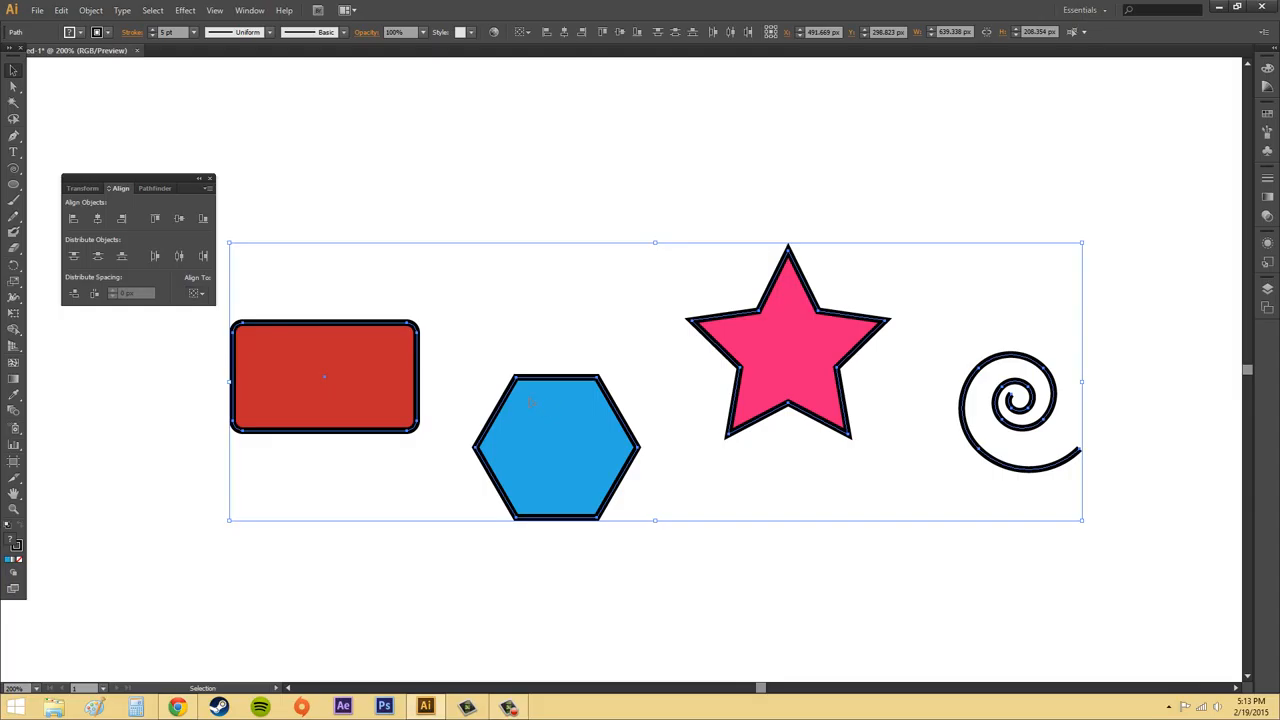
Try Horizontal Align Center with the blue hexagon as the key object, and undo the alignment.
left_click(586, 431)
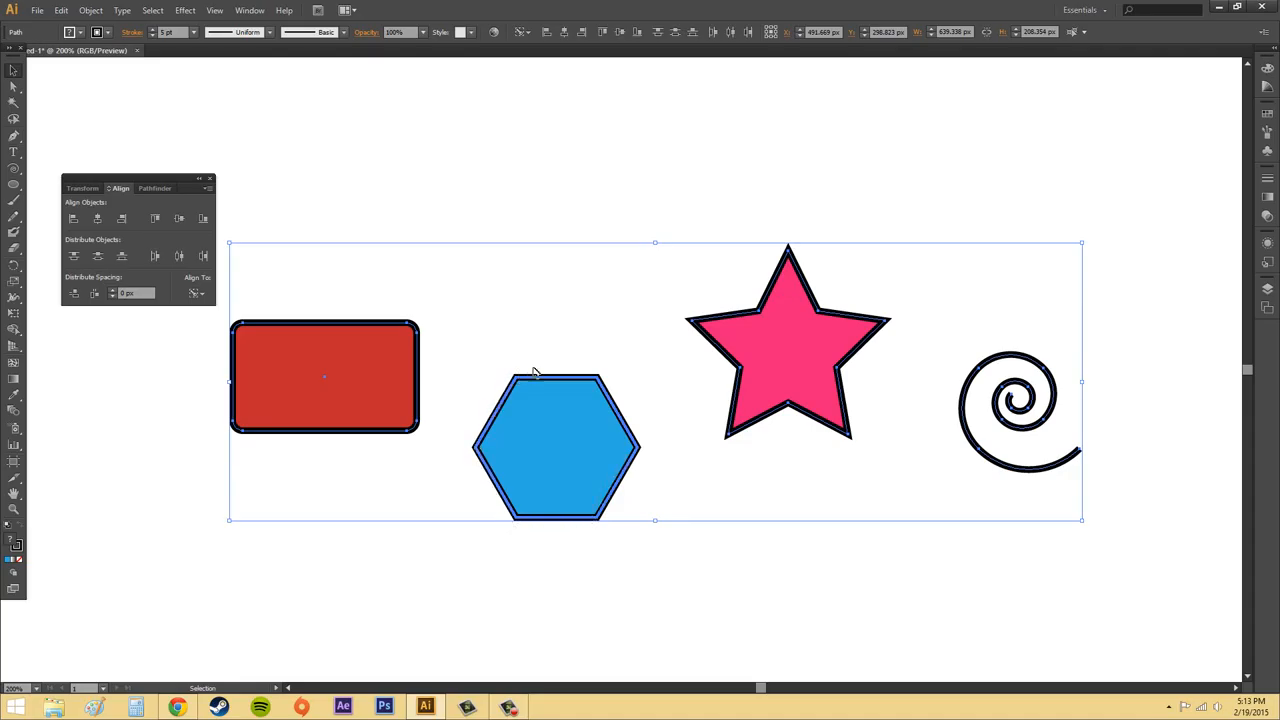
left_click(97, 219)
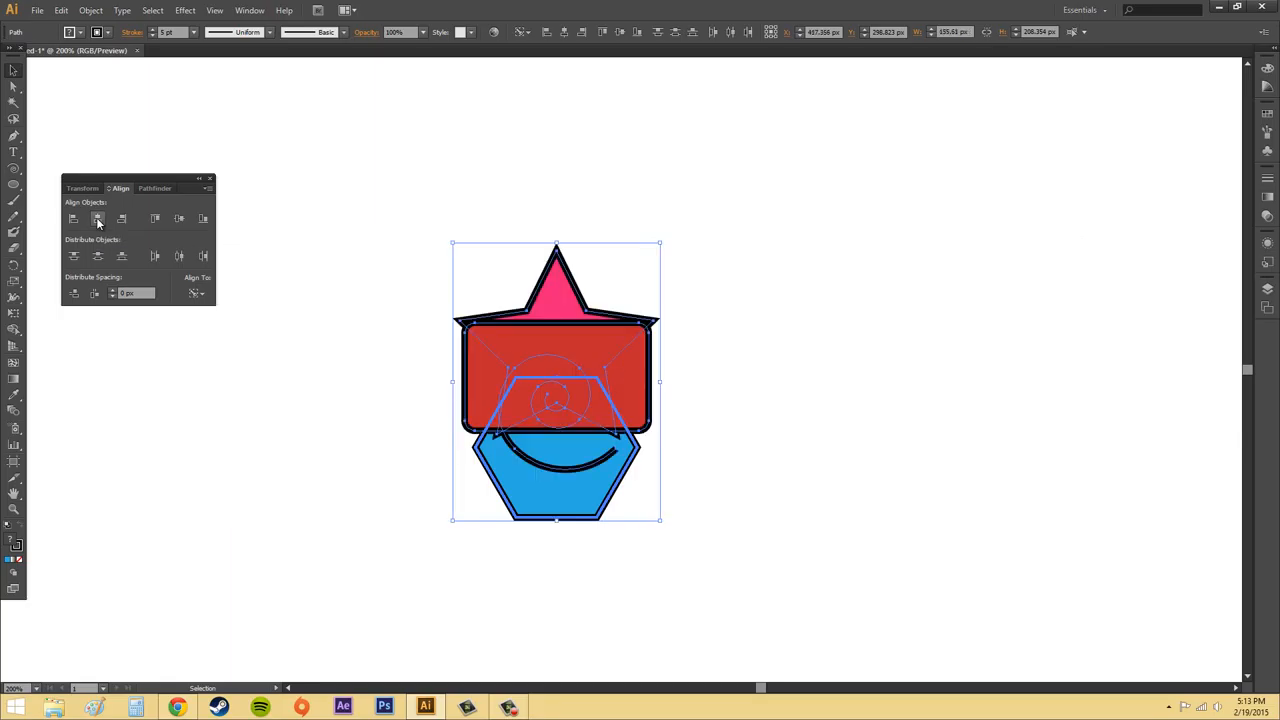
key("ctrl+z")
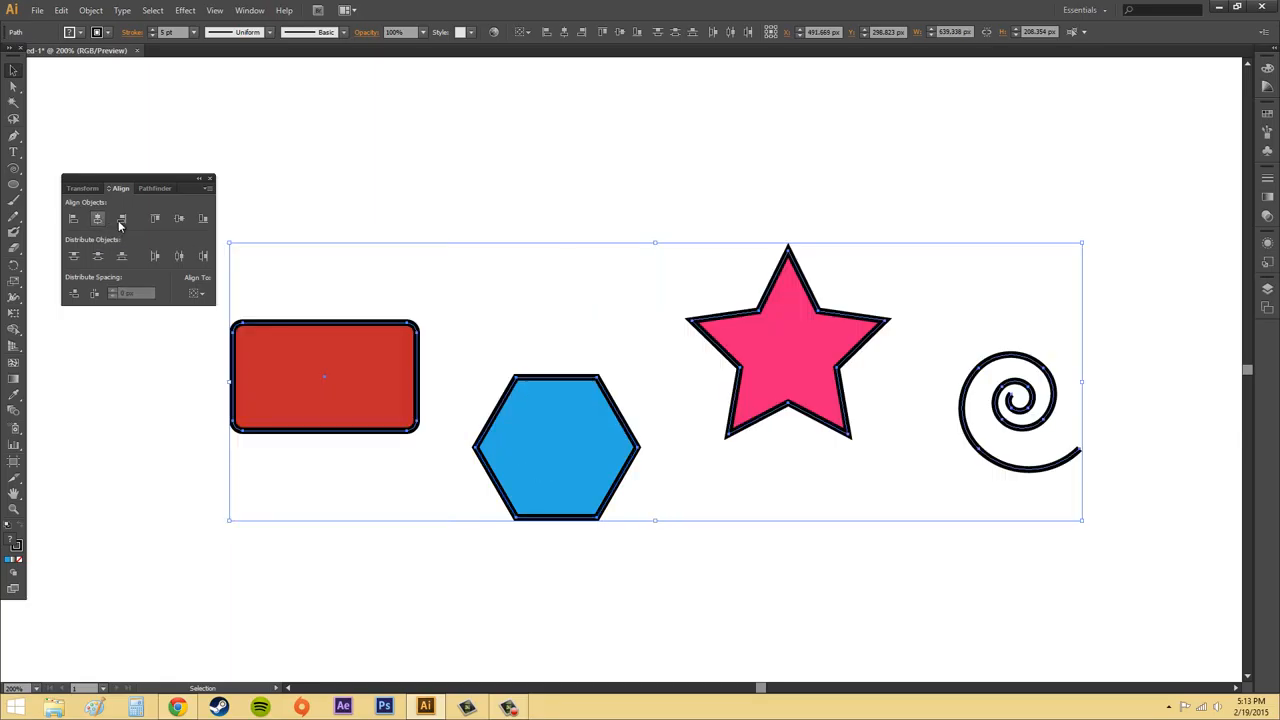
Align the four shapes by their vertical centers and apply Horizontal Distribute Space between them.
left_click(180, 218)
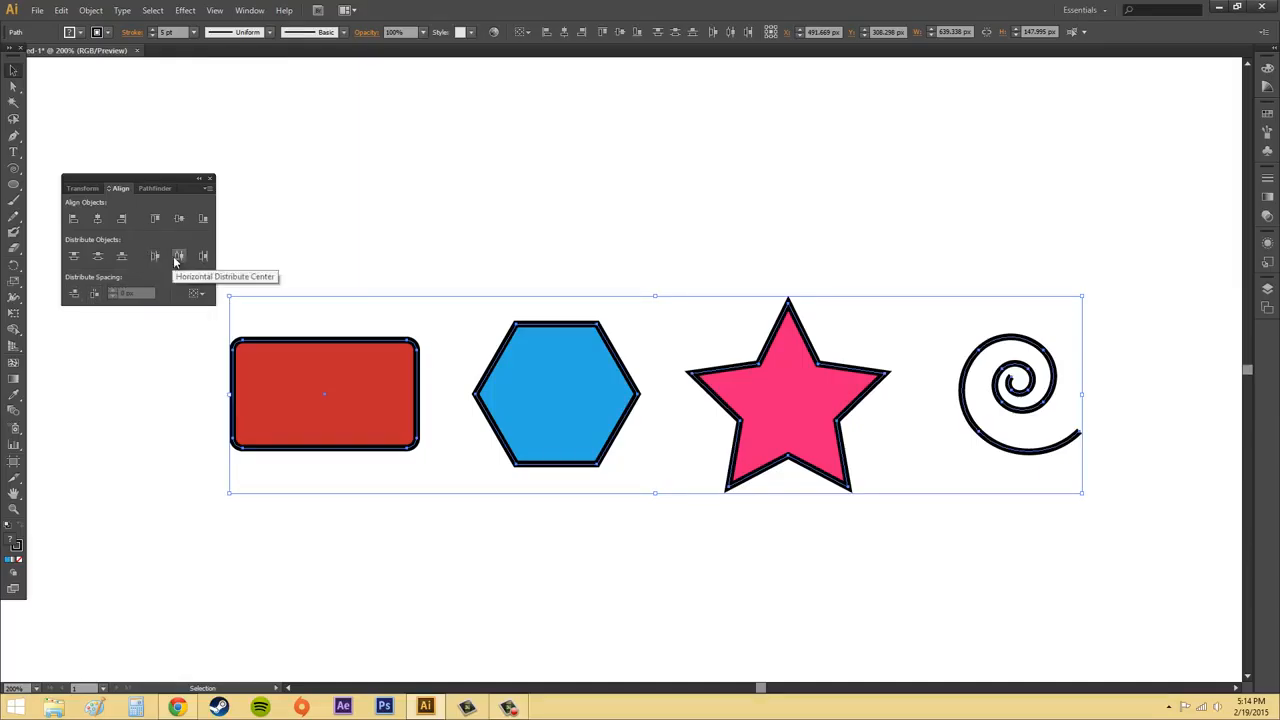
left_click(95, 294)
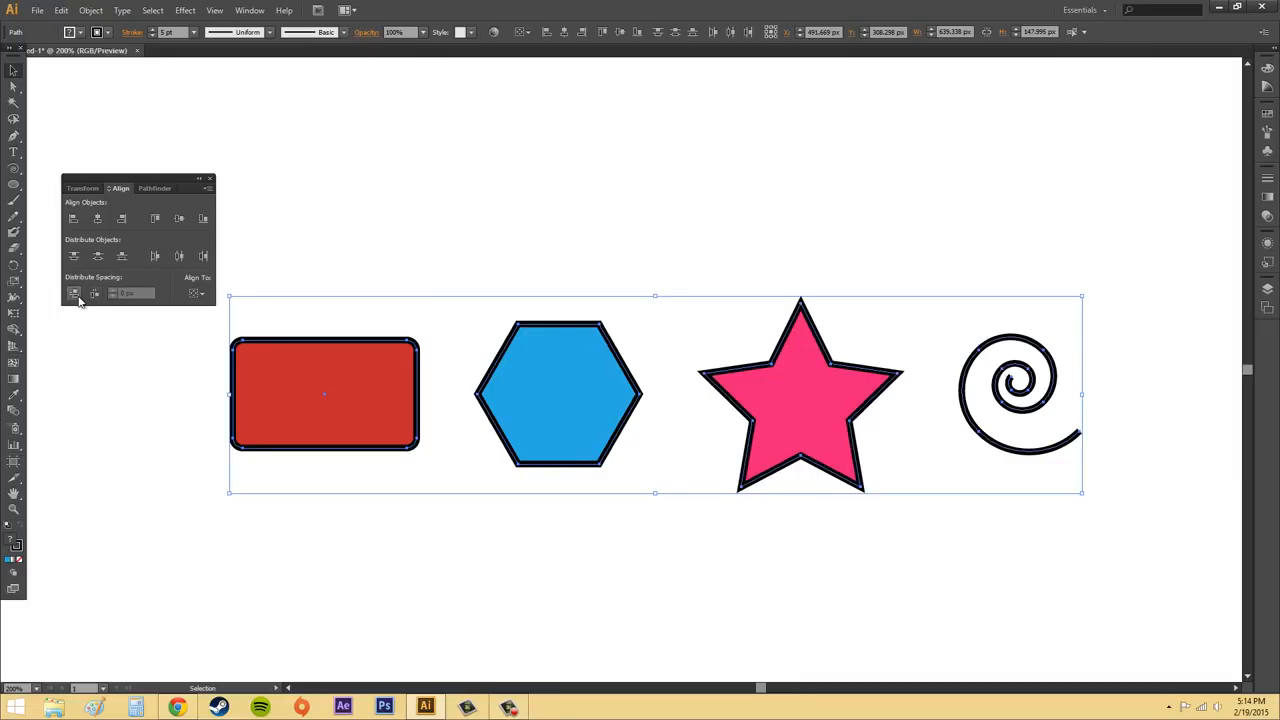
Apply Vertical Distribute Space to the four shapes several times and Horizontal Distribute Space once more.
left_click(76, 295)
left_click(77, 296)
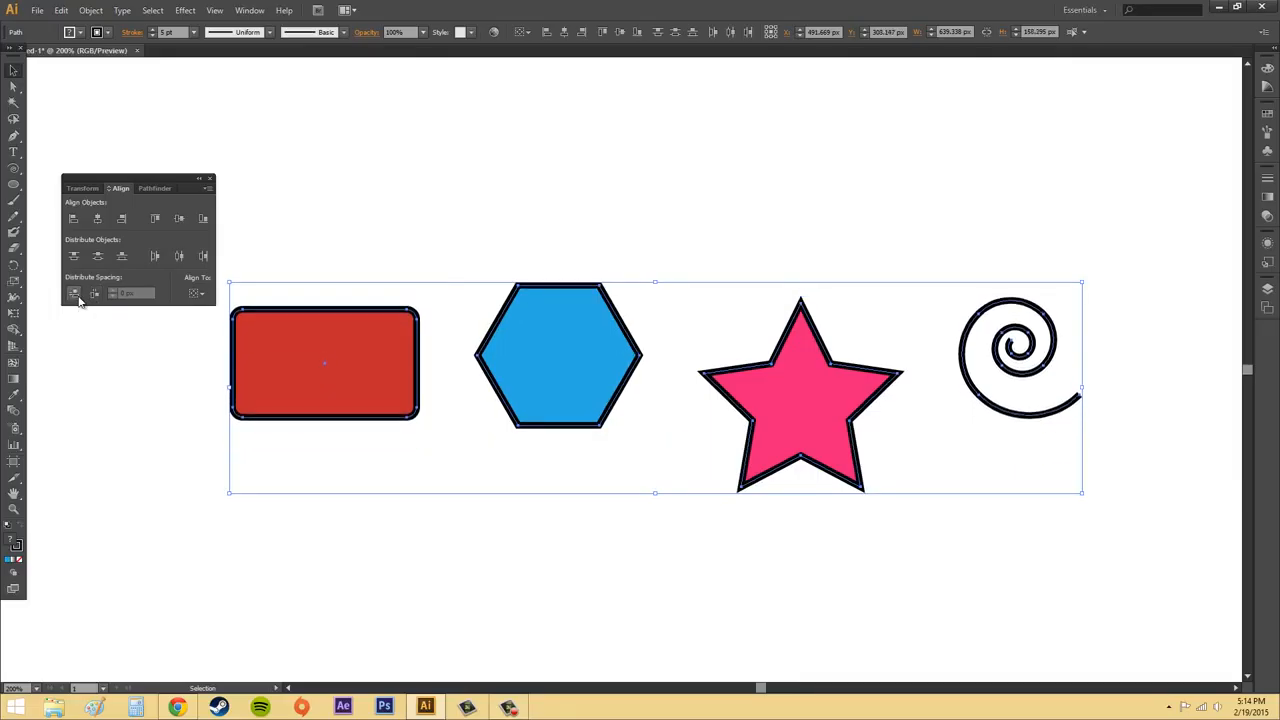
left_click(78, 298)
left_click(78, 298)
left_click(78, 298)
left_click(94, 296)
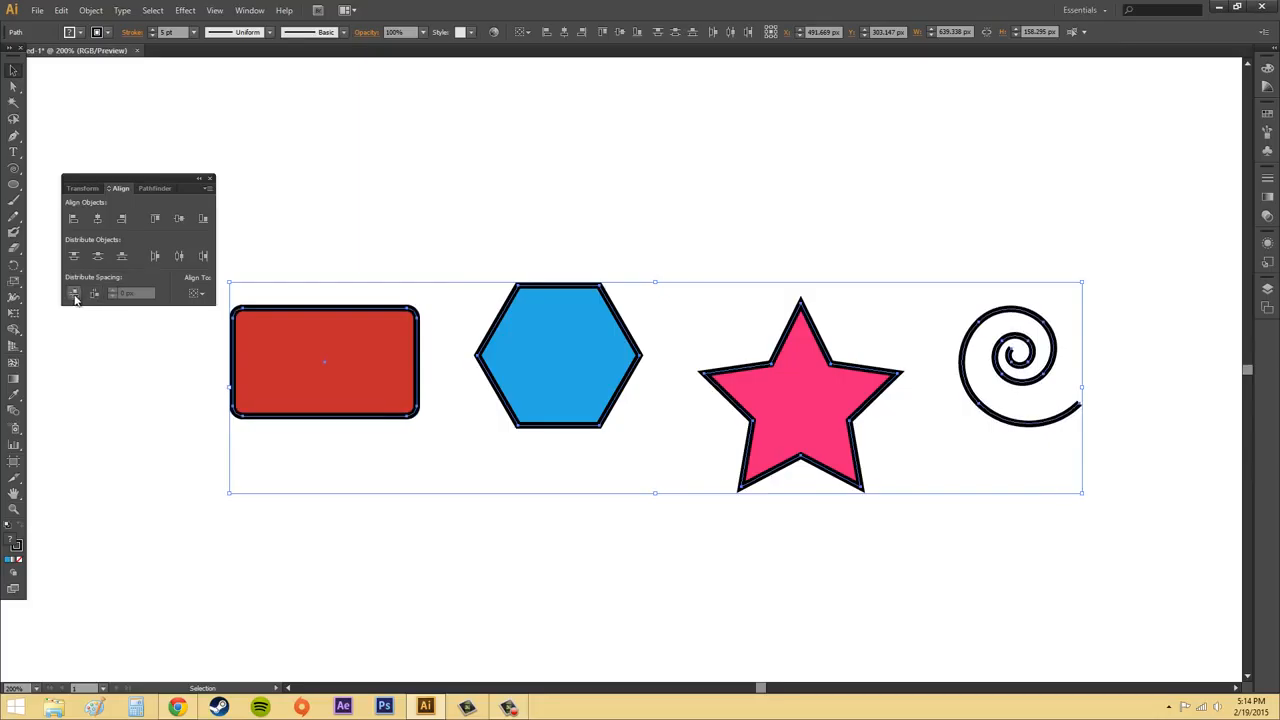
Apply Vertical Distribute Space to the four shapes two more times and deselect them.
left_click(76, 296)
left_click(76, 296)
left_click(76, 296)
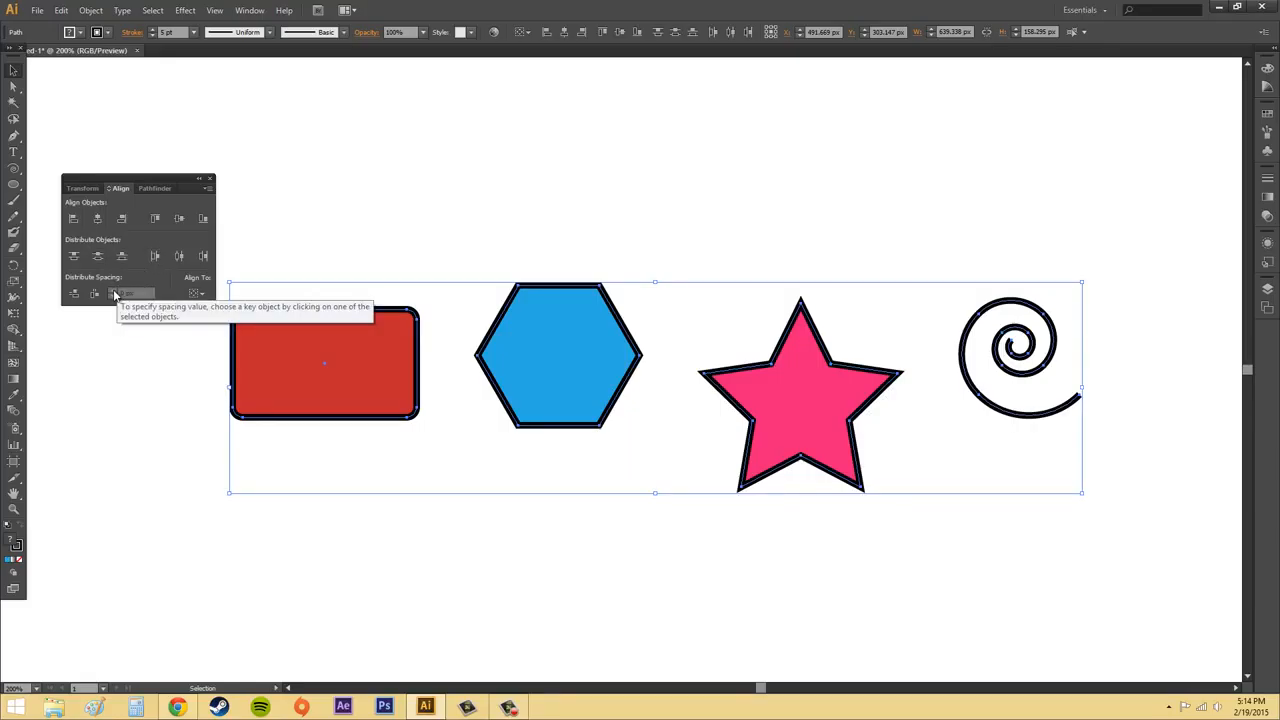
left_click(858, 211)
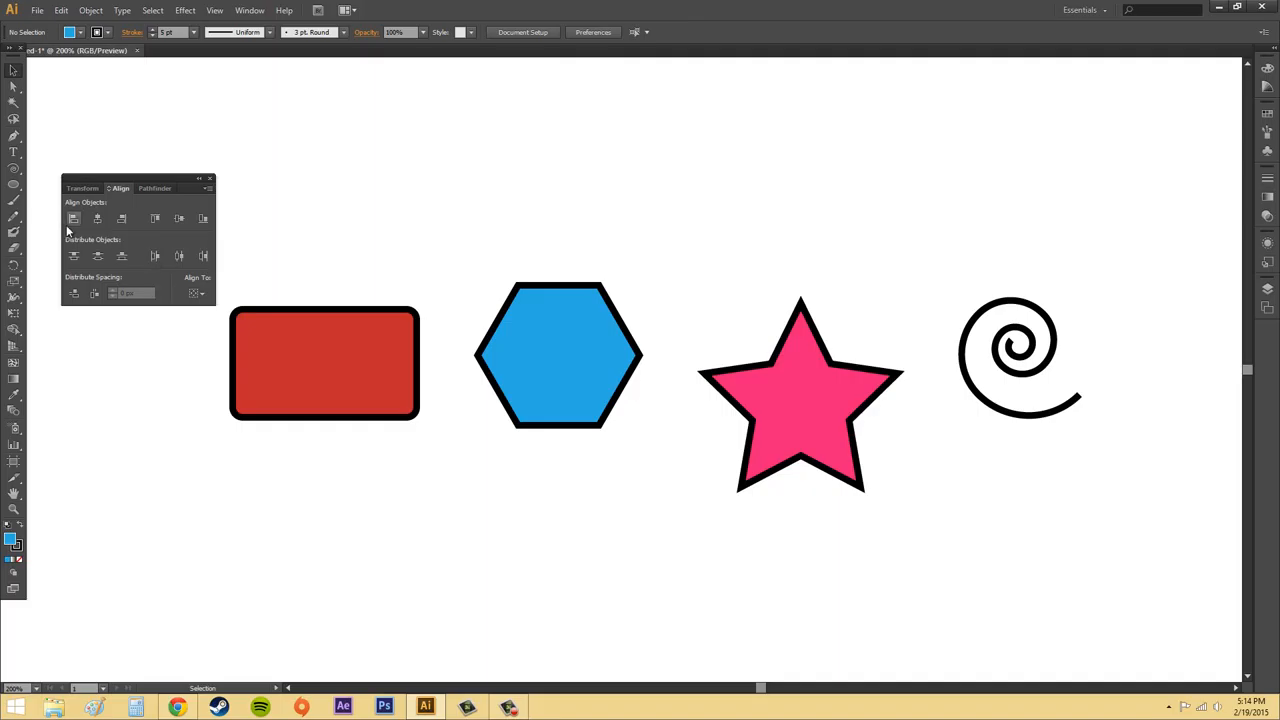
Move the star and spiral up, place the rectangle beside the star, and position the hexagon in the free space below them.
left_click_drag(1177, 530, 675, 255)
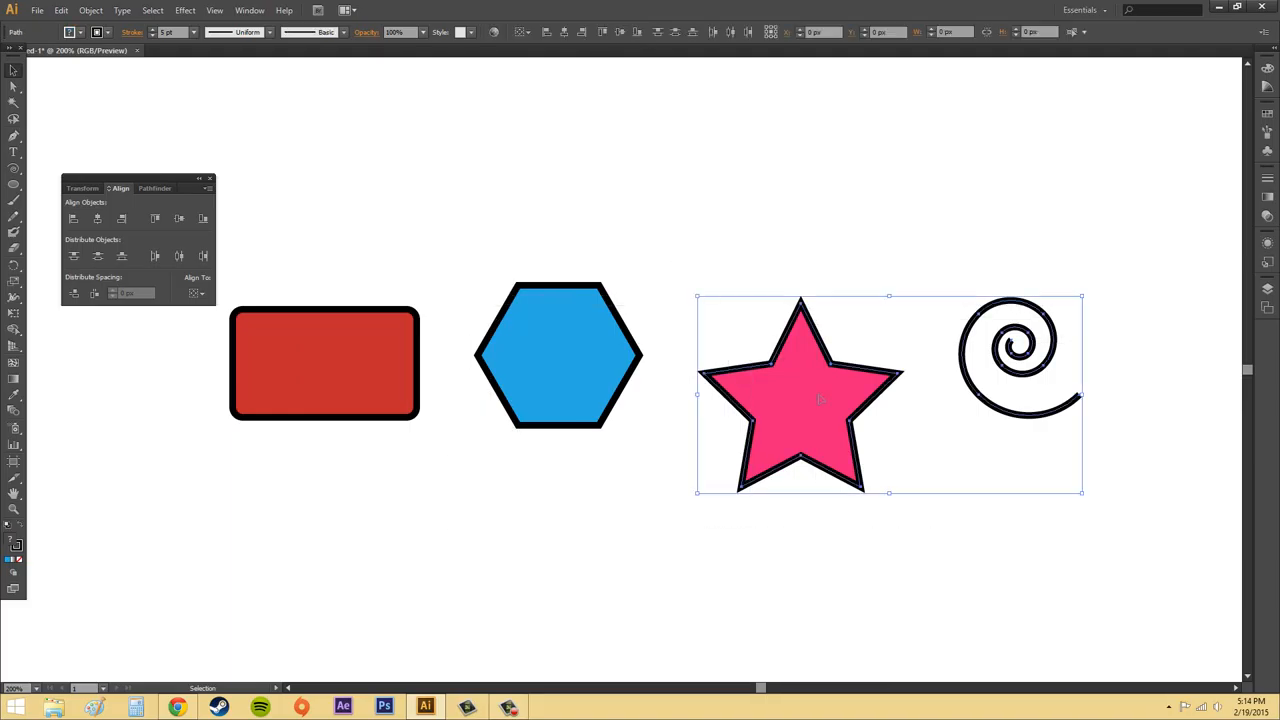
left_click_drag(799, 423, 875, 200)
left_click(840, 416)
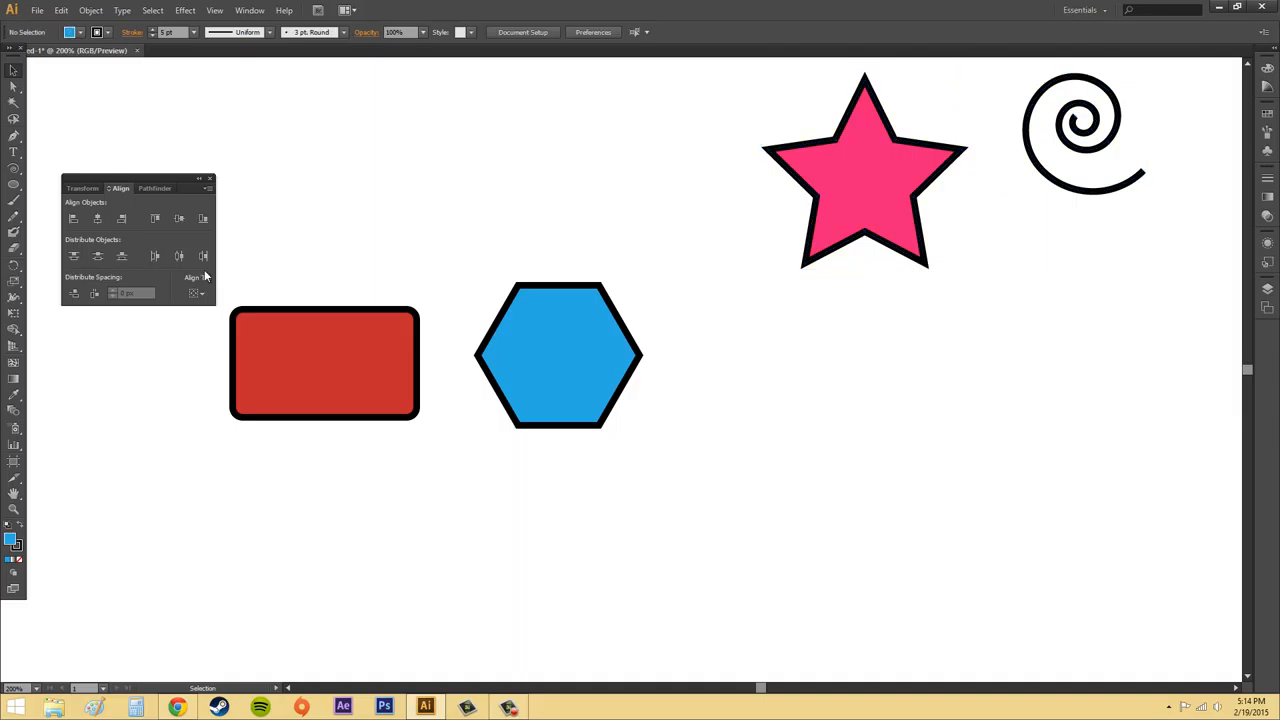
left_click(563, 345)
left_click_drag(563, 345, 663, 533)
left_click_drag(346, 389, 592, 351)
left_click_drag(647, 565, 557, 463)
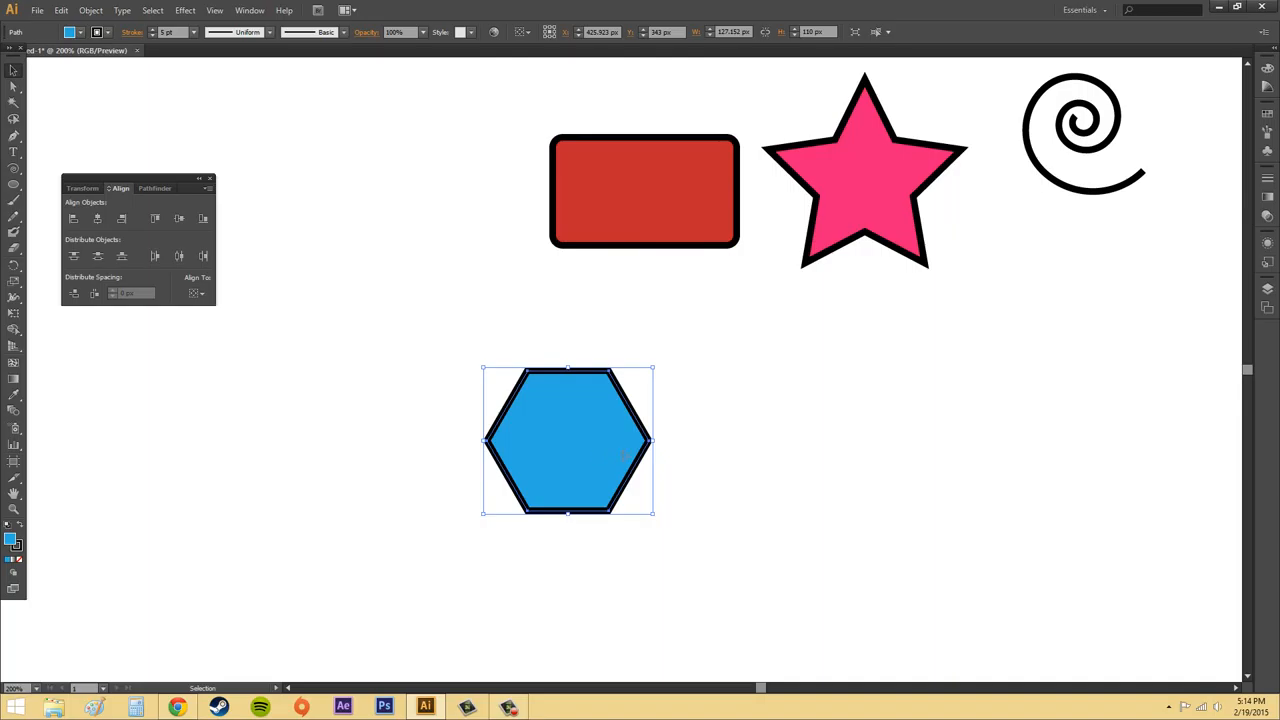
Duplicate the hexagon into a row of four, shrink the first to about 92 × 80 px and the second further, and enlarge the third to about 183 × 158 px.
left_click_drag(646, 457, 373, 446)
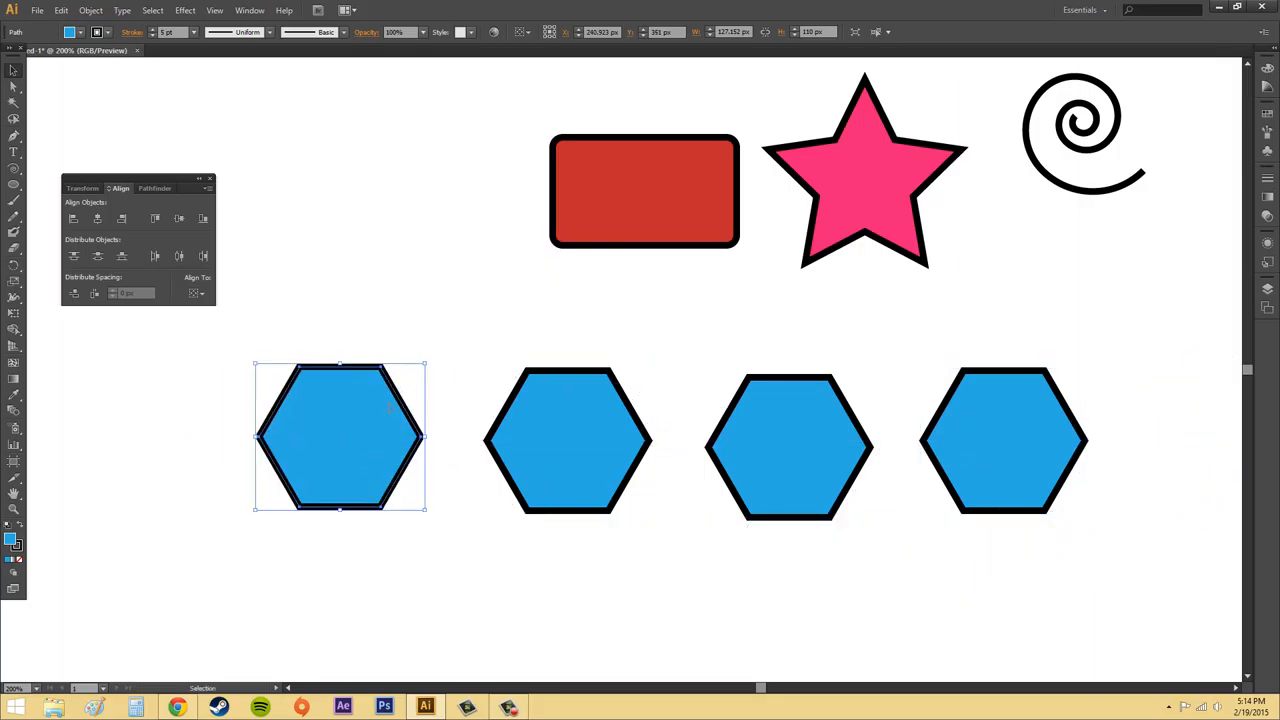
left_click_drag(422, 367, 378, 405)
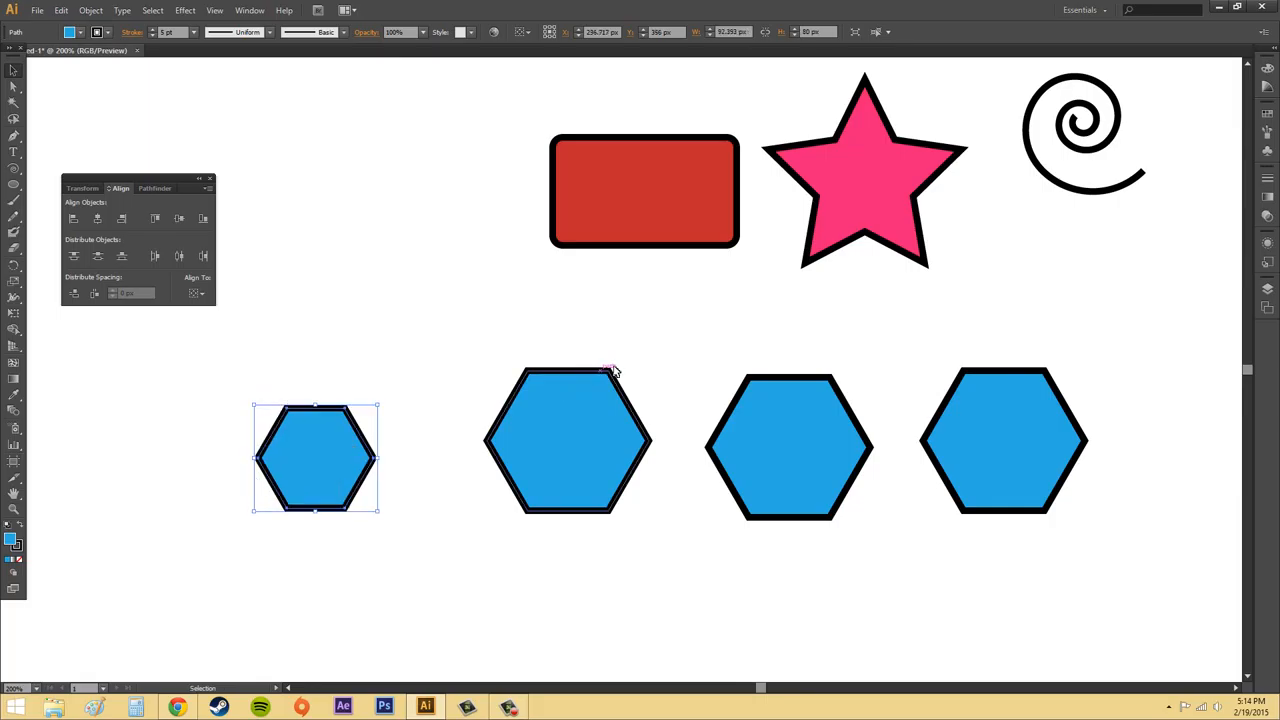
left_click(605, 376)
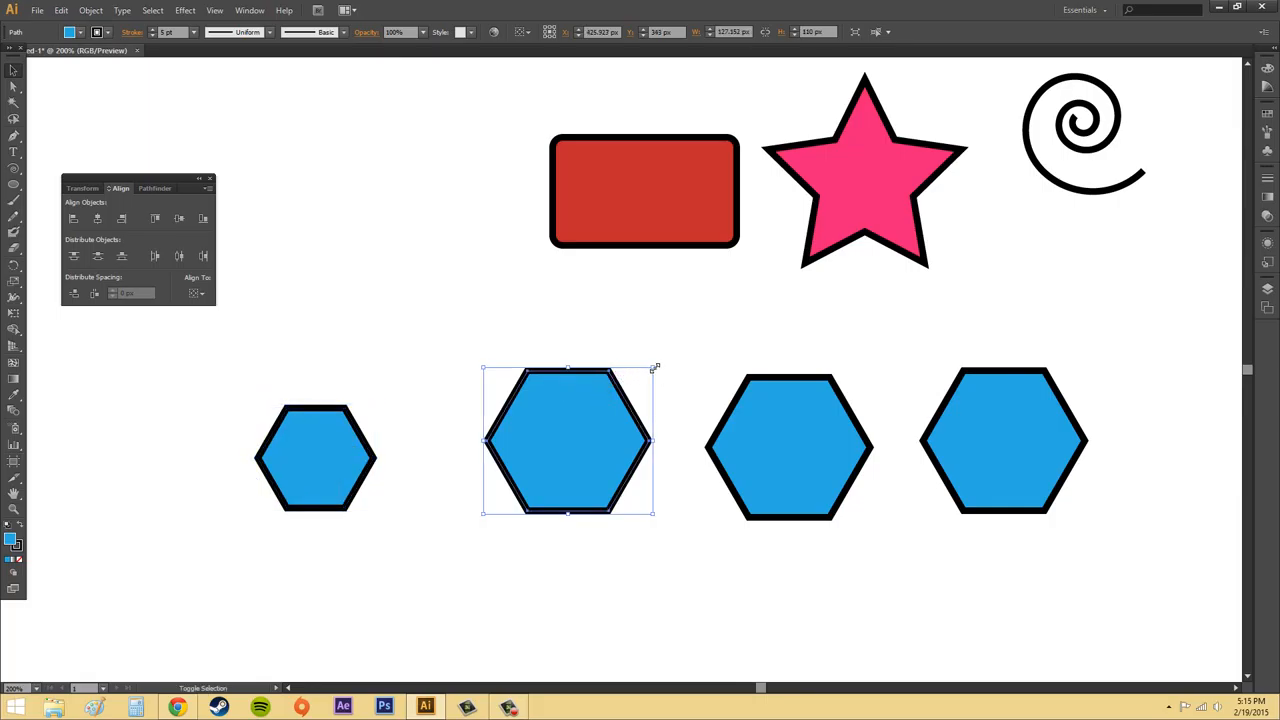
left_click_drag(654, 368, 550, 457)
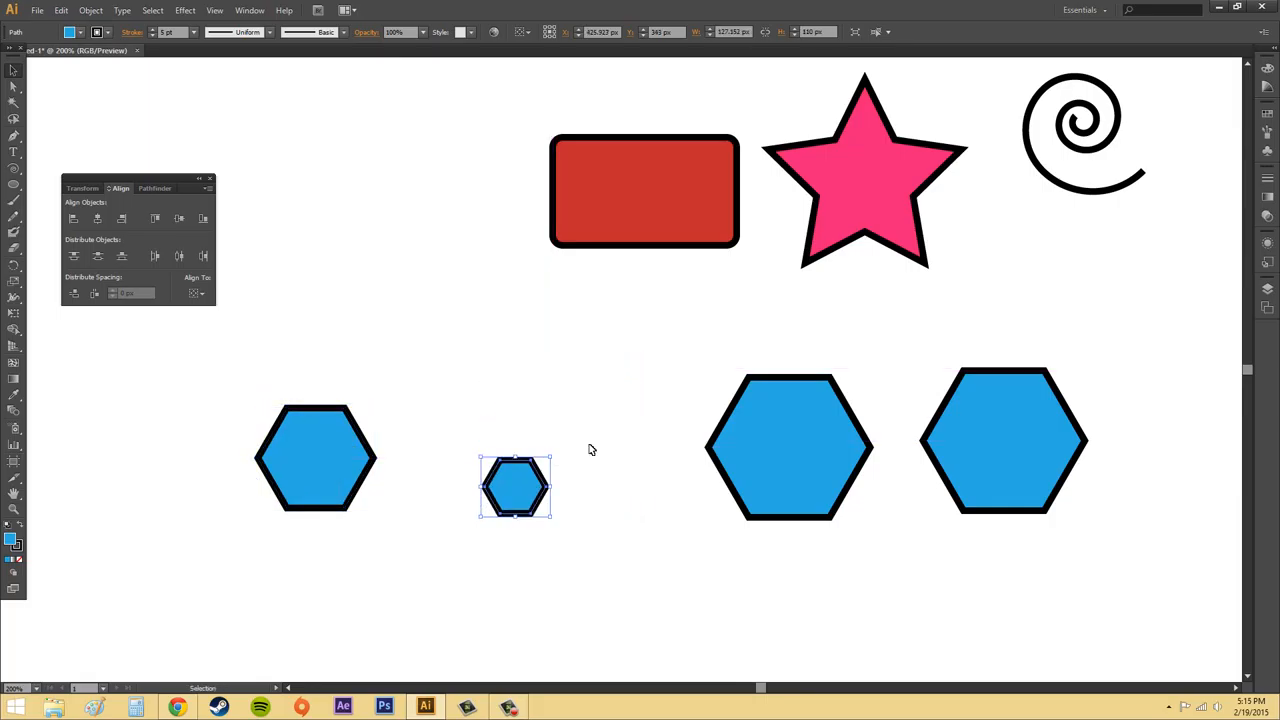
left_click(856, 410)
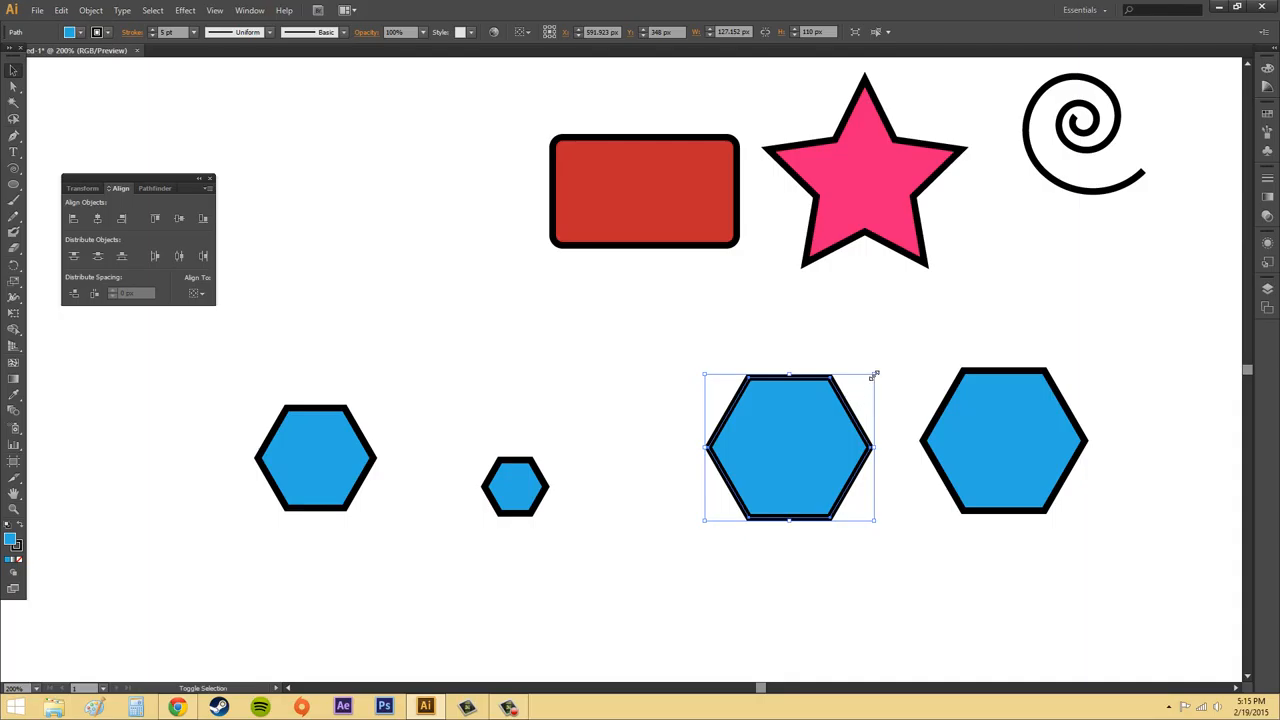
left_click_drag(874, 374, 950, 308)
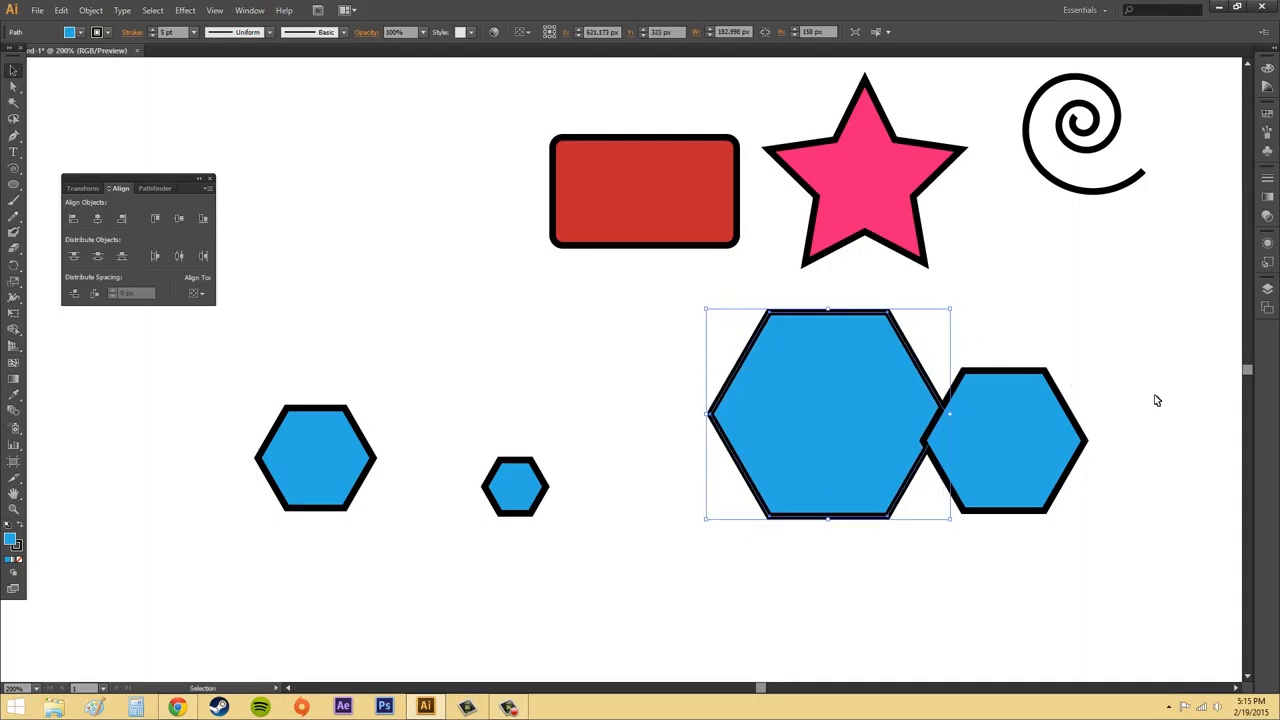
Select all four hexagons, align them to each other's horizontal and vertical centers, and deselect them.
left_click(1048, 443)
left_click_drag(1159, 298, 200, 590)
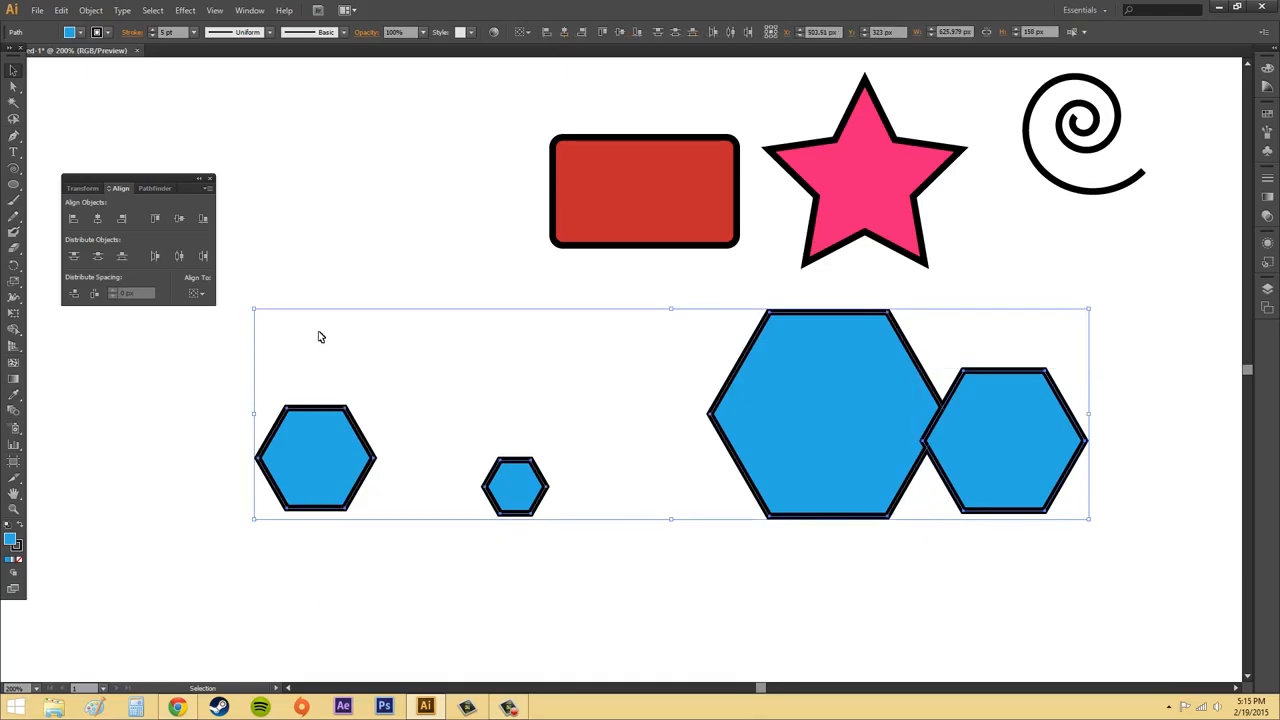
left_click(97, 217)
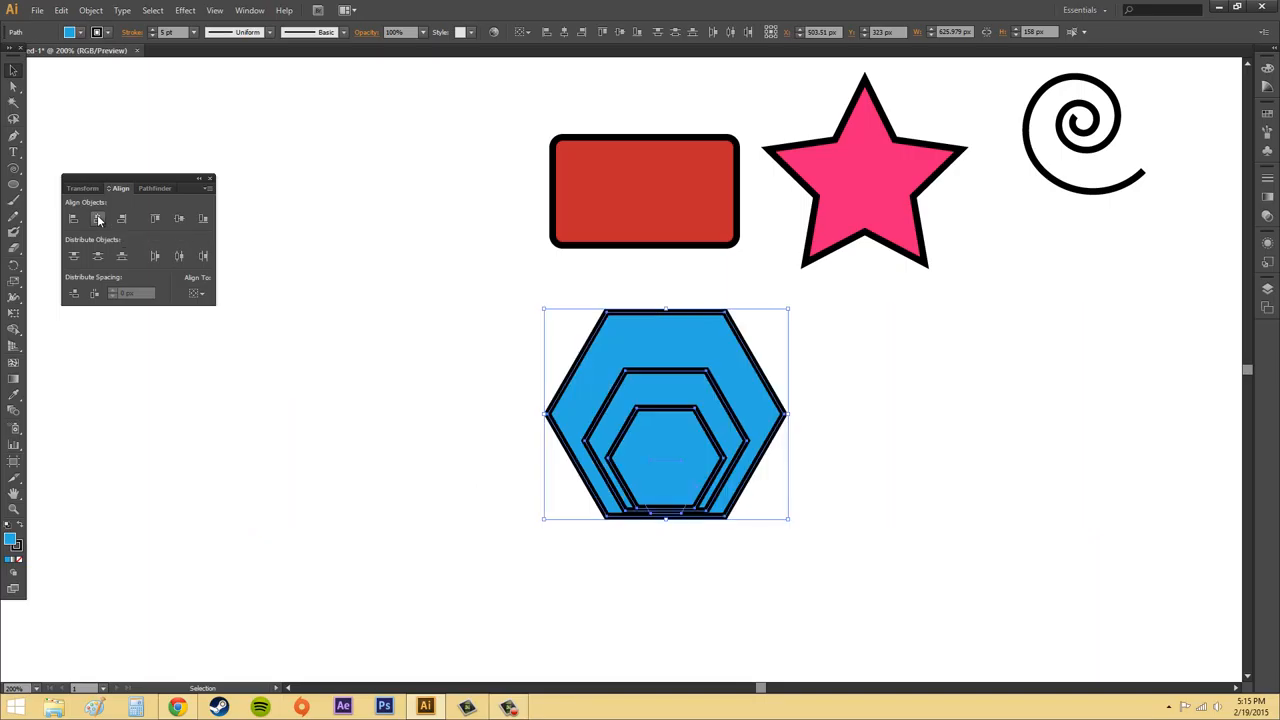
left_click(180, 218)
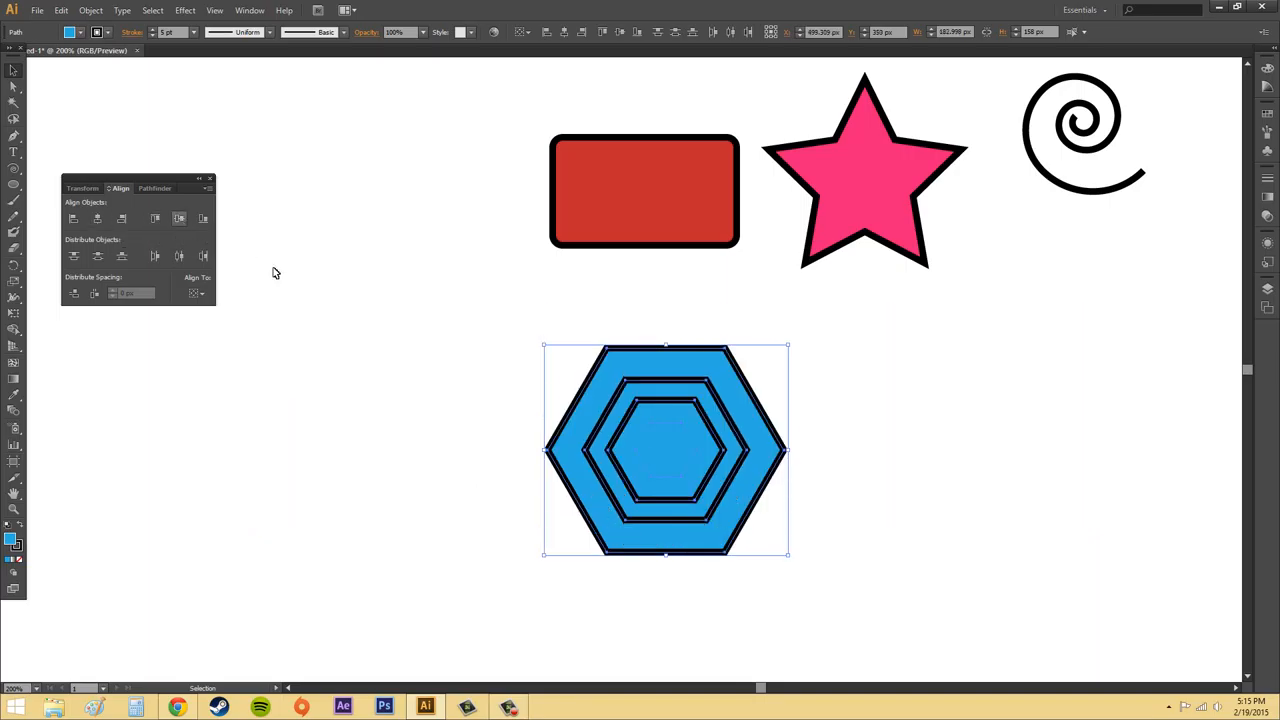
left_click(925, 447)
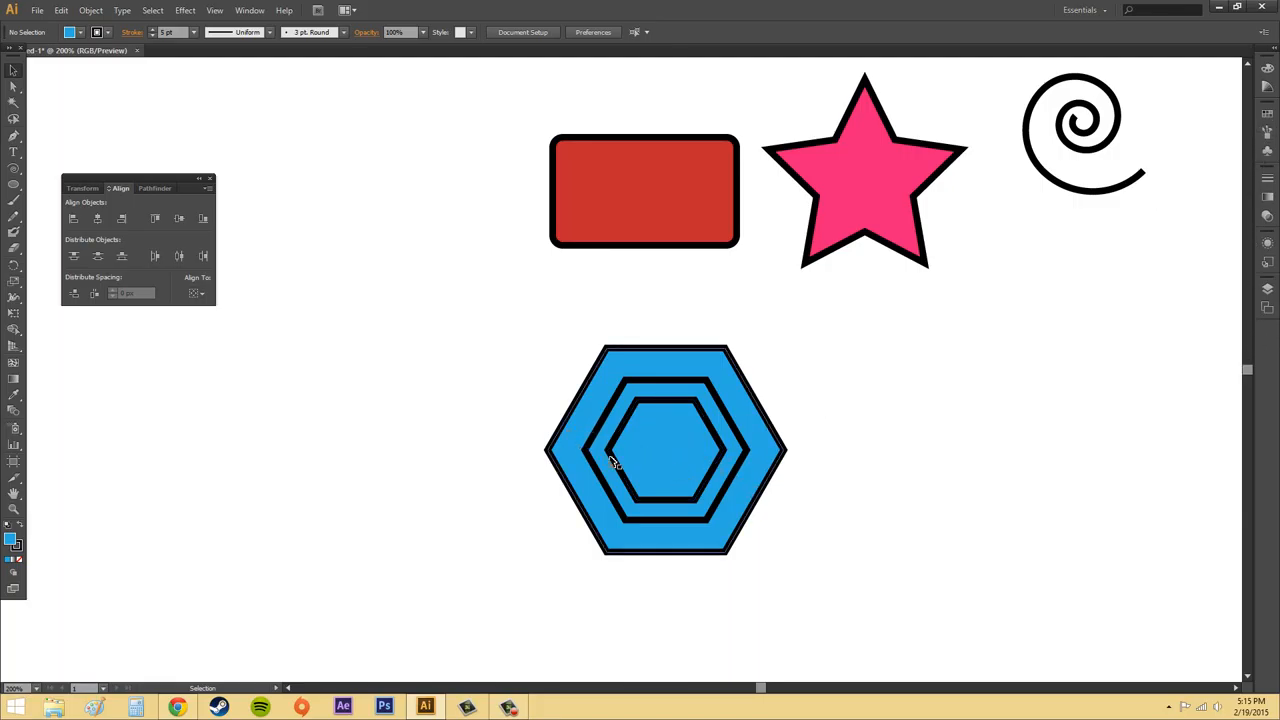
Toggle the hexagon paths' visibility in the layer stack to identify them, and move the smallest hexagon's path above the other three hexagons.
left_click(1267, 289)
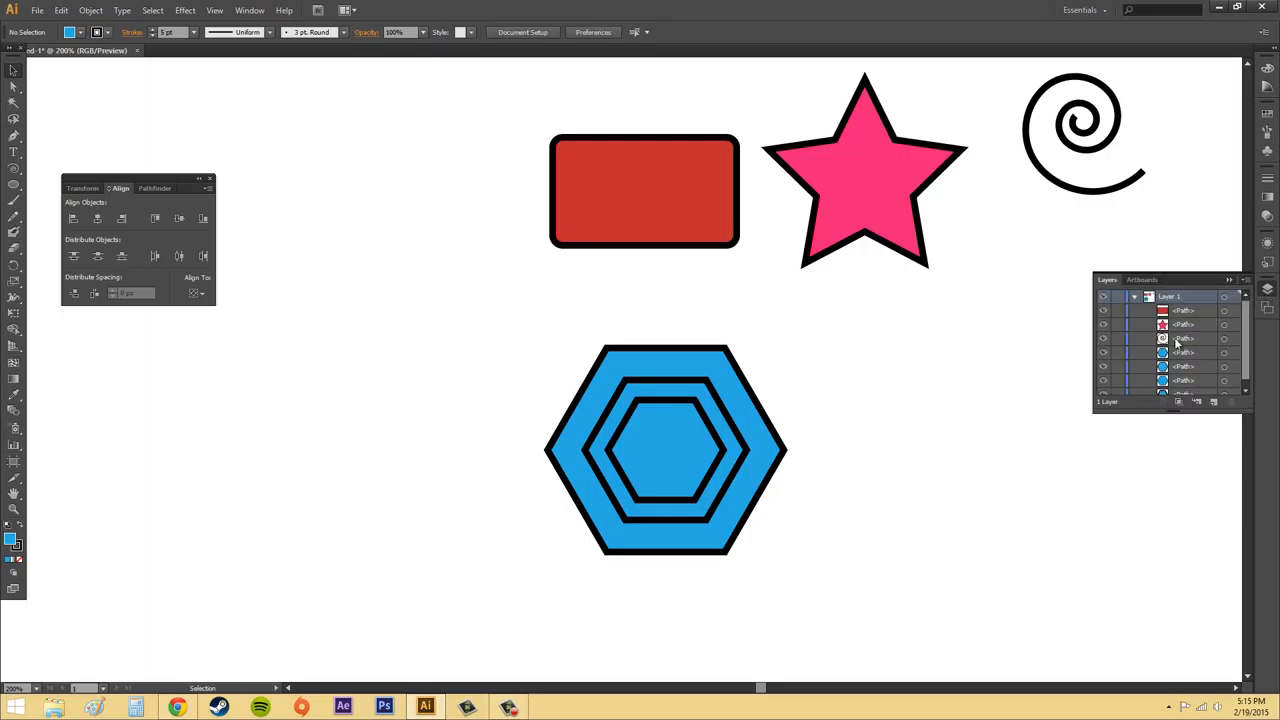
left_click(1103, 350)
left_click(1104, 353)
left_click(1104, 367)
left_click(1104, 368)
left_click(1105, 384)
left_click(1105, 384)
scroll(1165, 382, "down", 1)
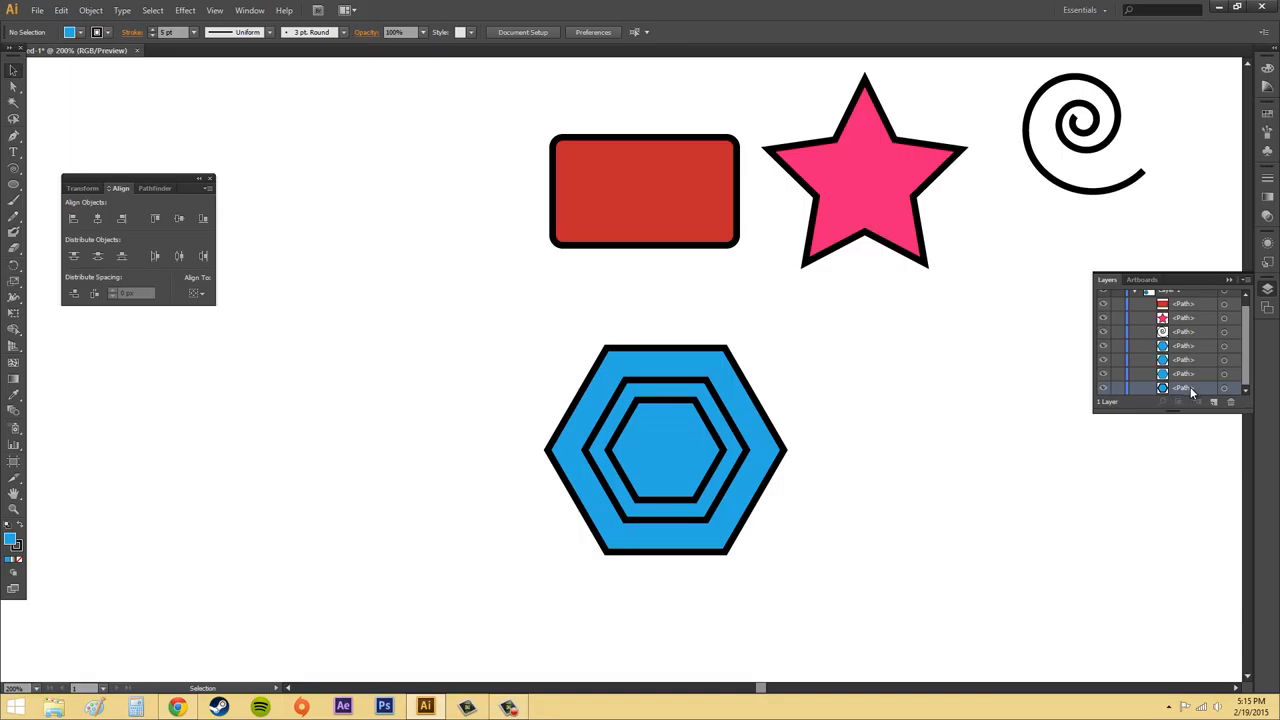
left_click_drag(1190, 386, 1200, 346)
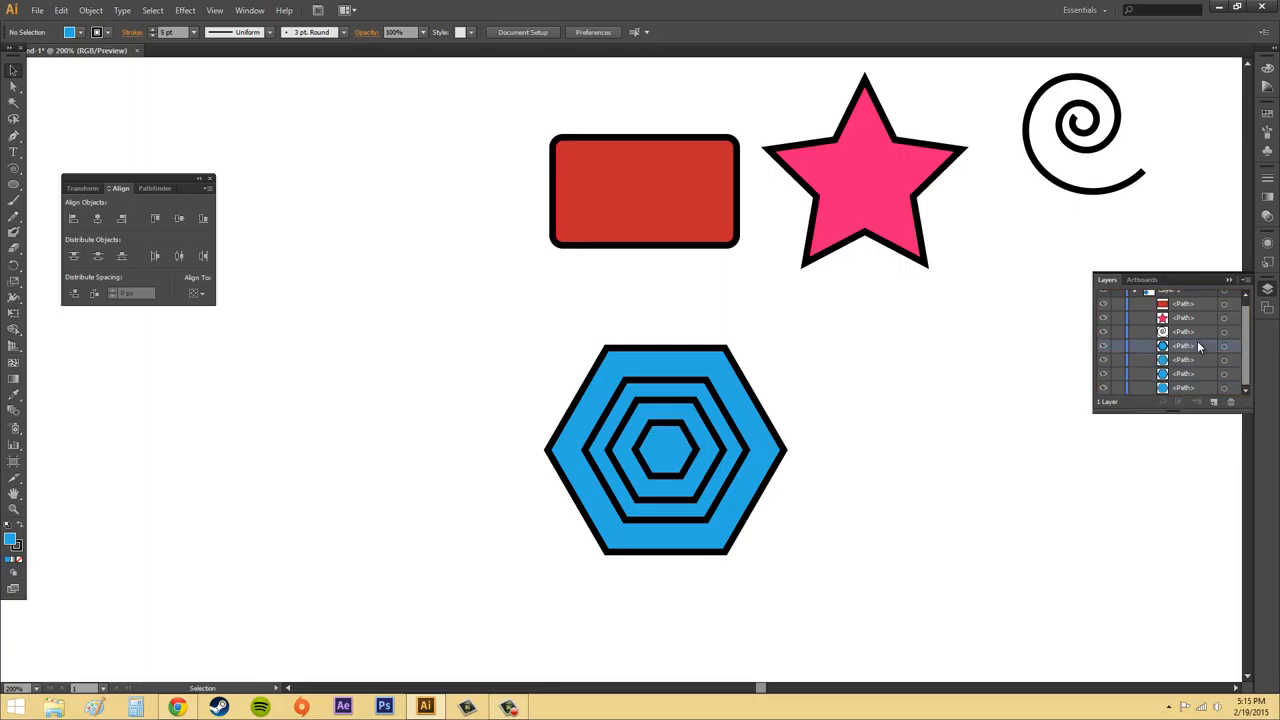